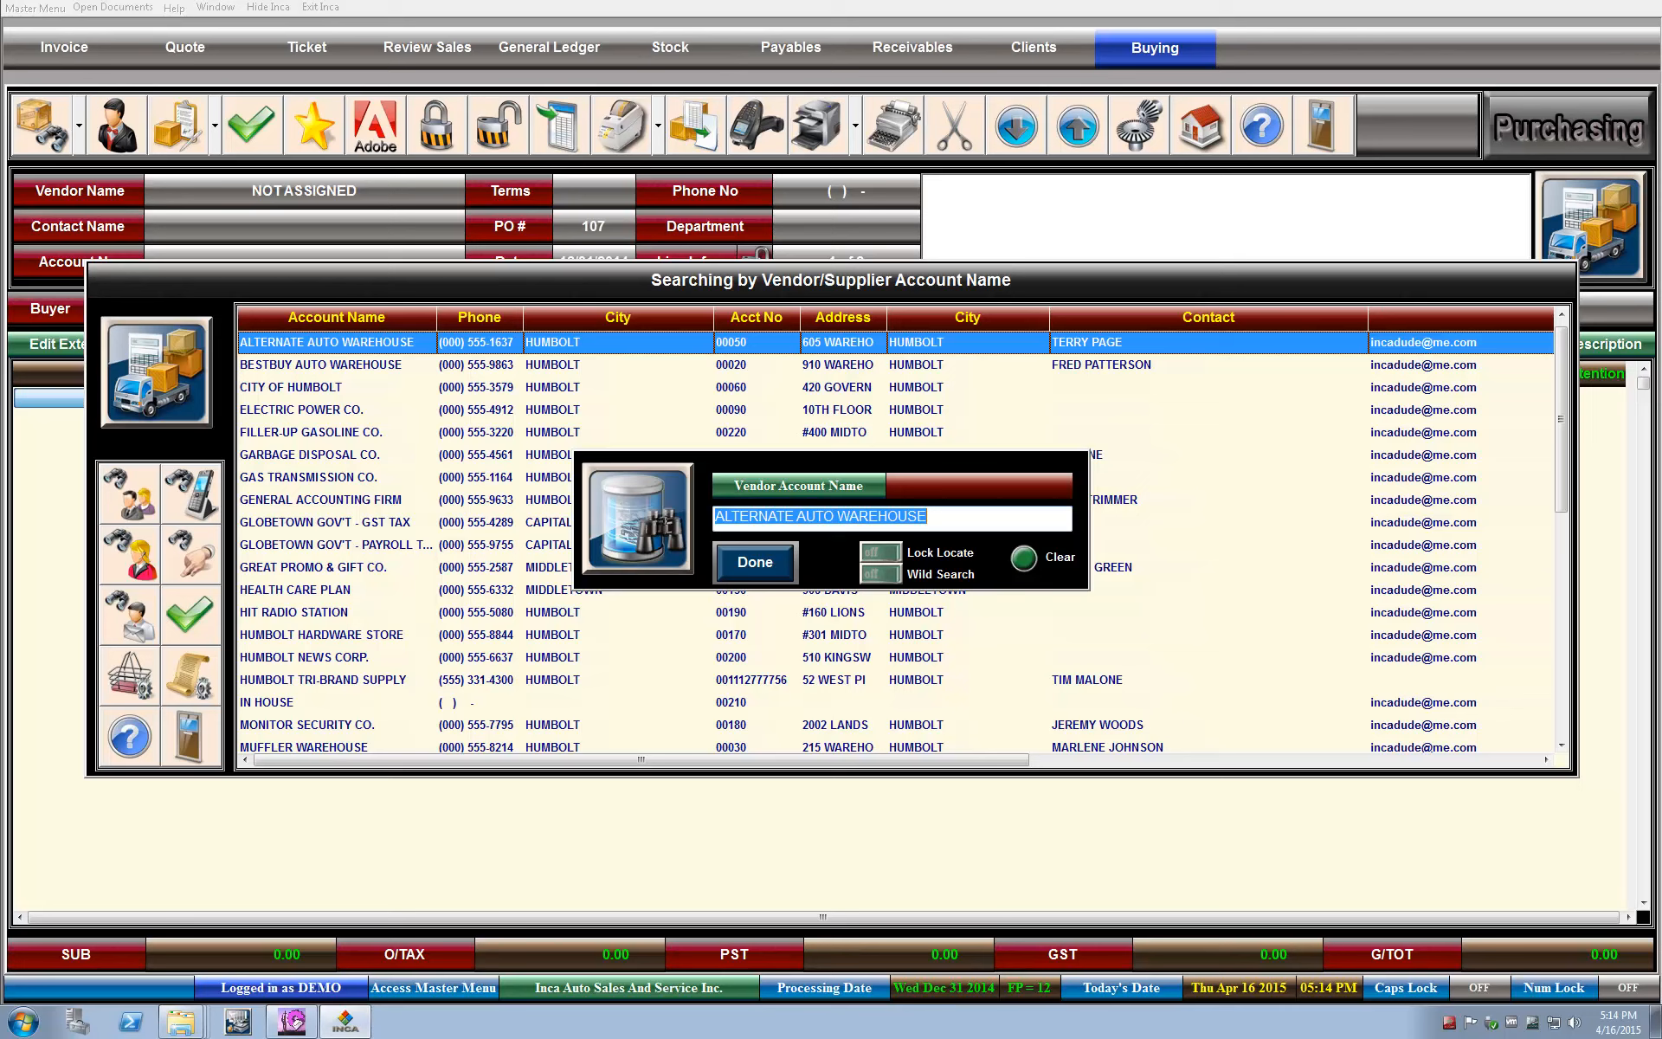
# Find the vendor account Muffler Warehouse and assign it to the purchase order
pyautogui.write('MUF')
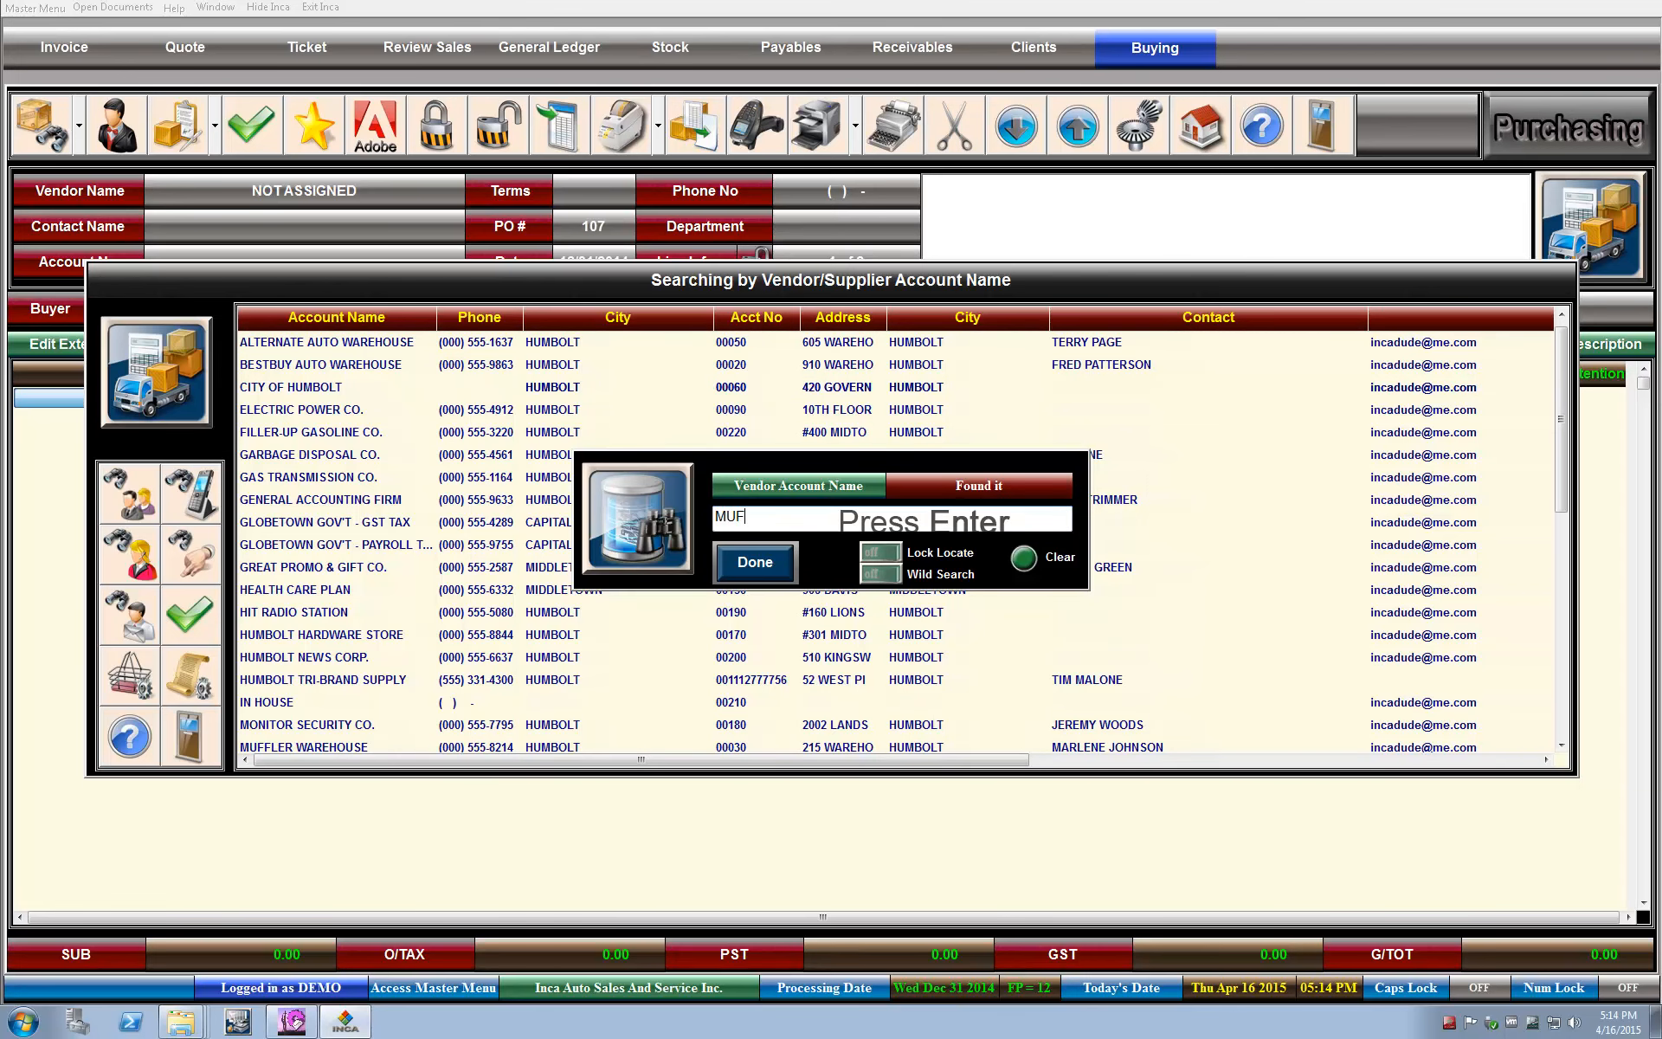
pyautogui.press('Return')
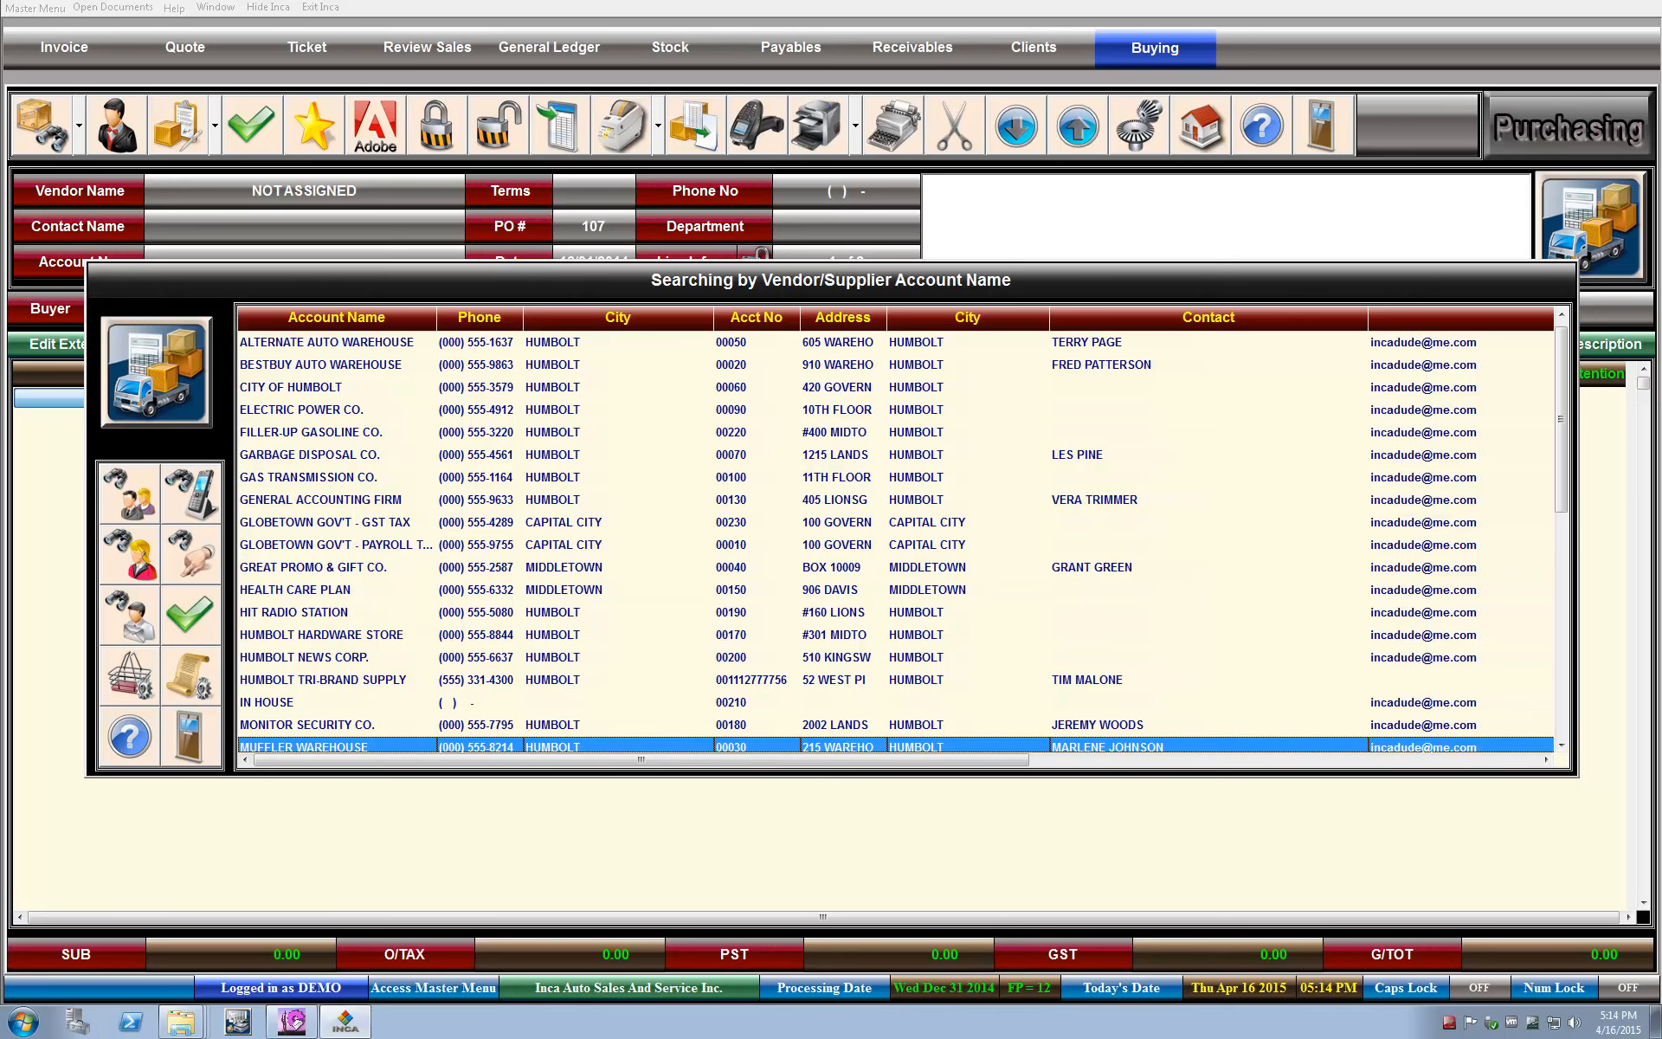
pyautogui.press('Return')
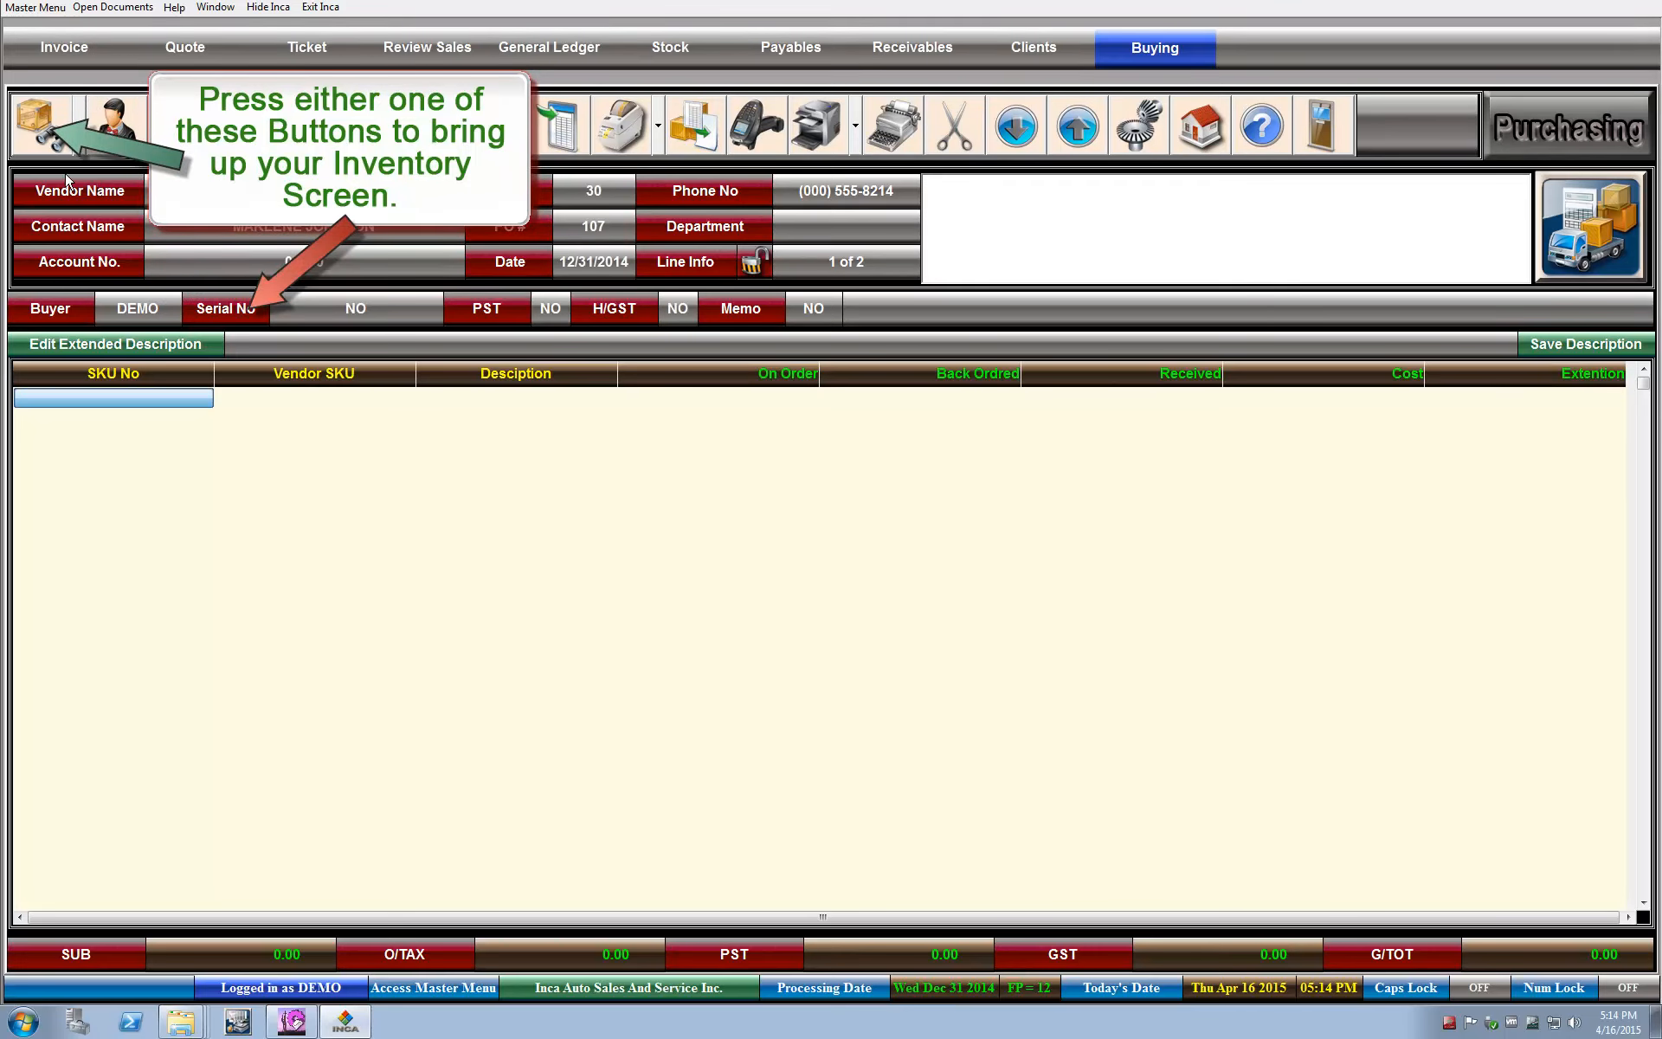
# Choose the Economy Muffler, SKU 001-40971, from the inventory and post it to the purchase order
pyautogui.click(34, 126)
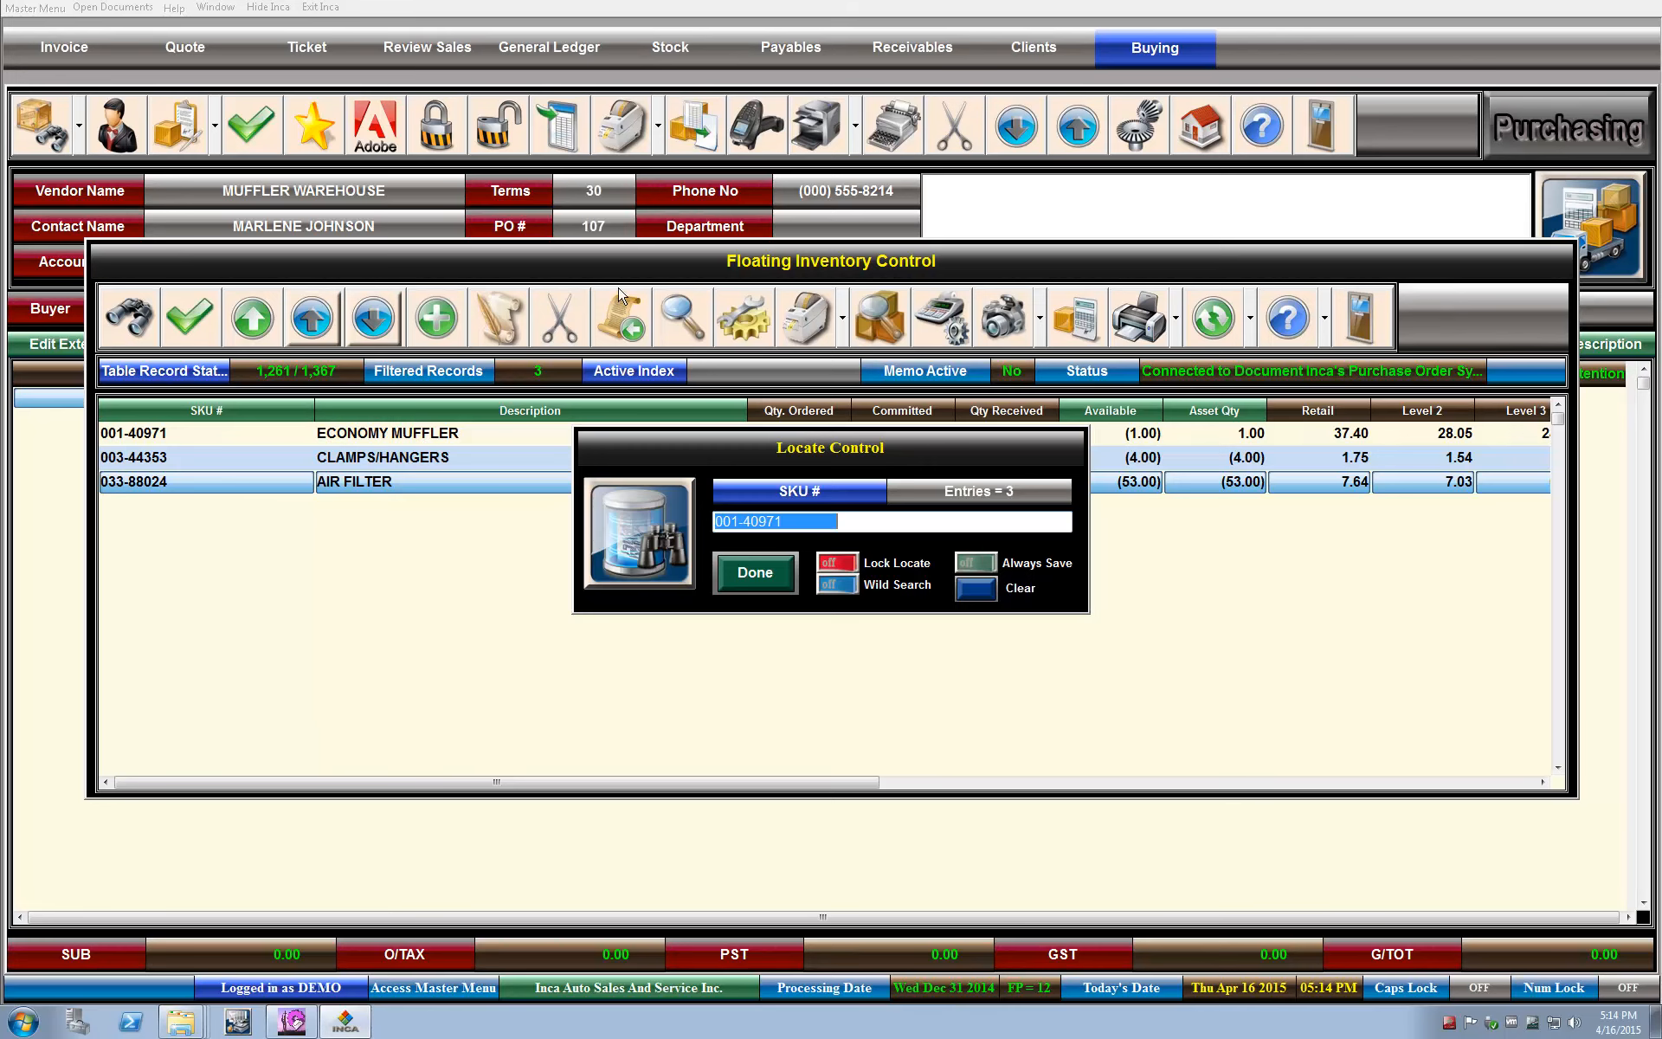
pyautogui.click(754, 572)
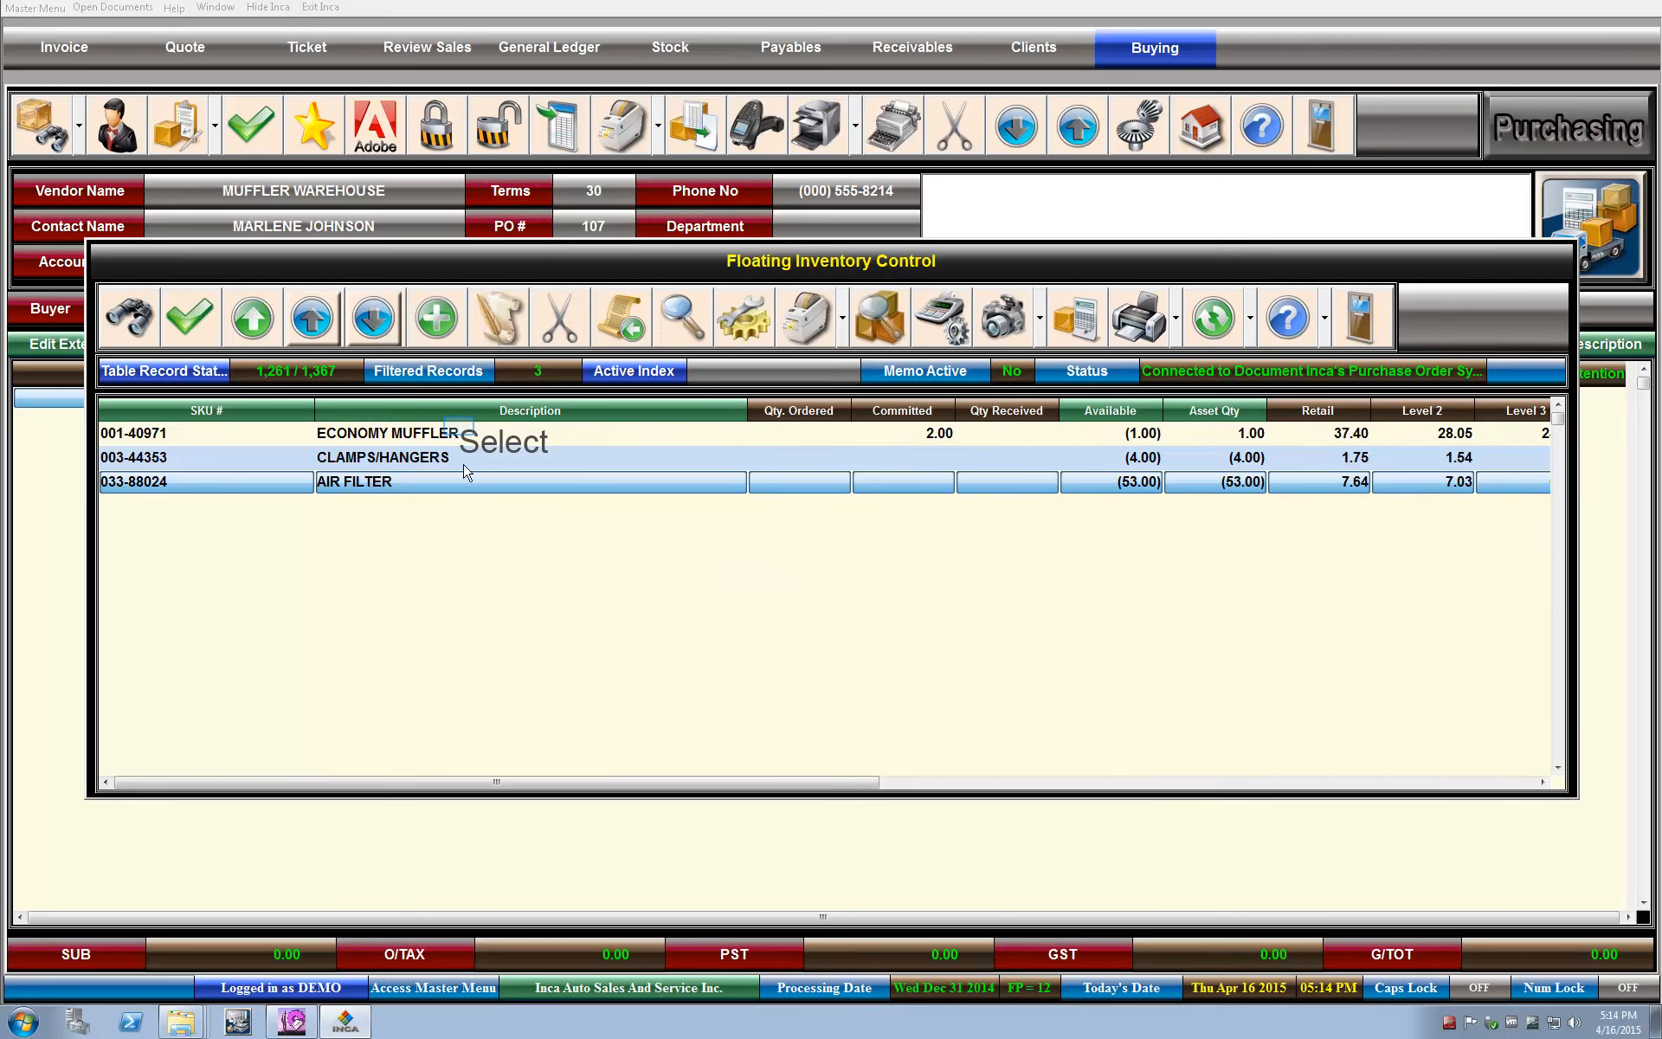
pyautogui.click(460, 433)
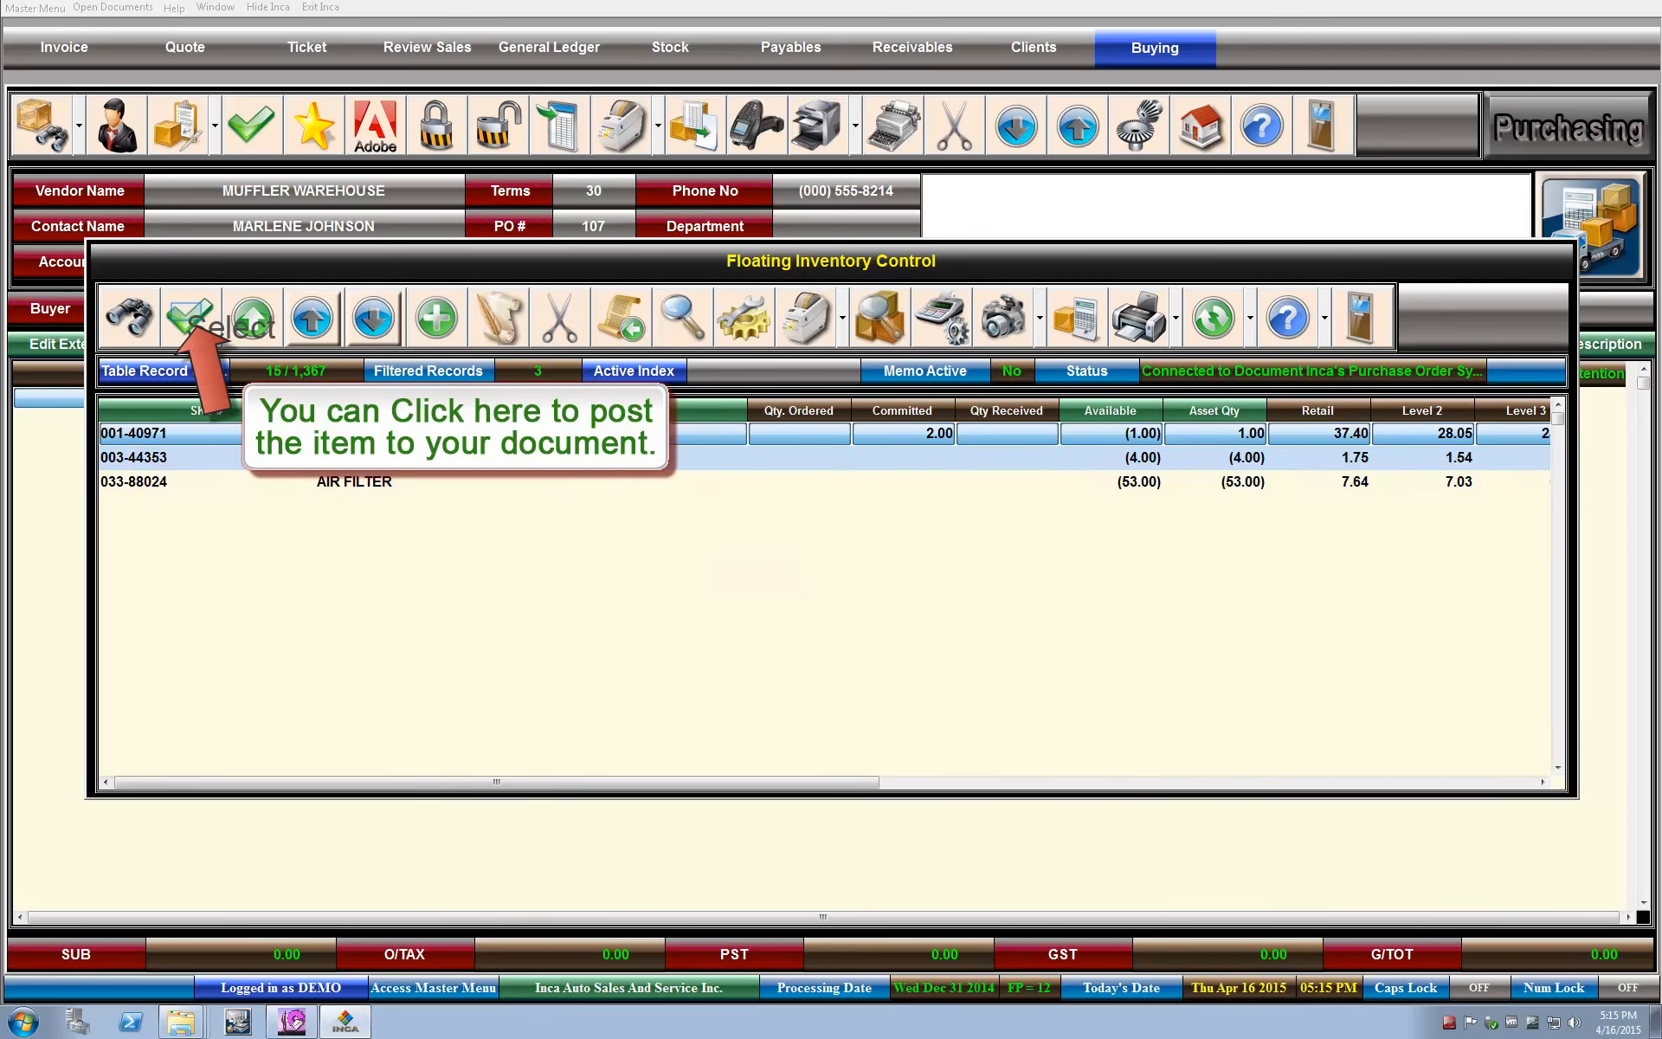
pyautogui.click(191, 317)
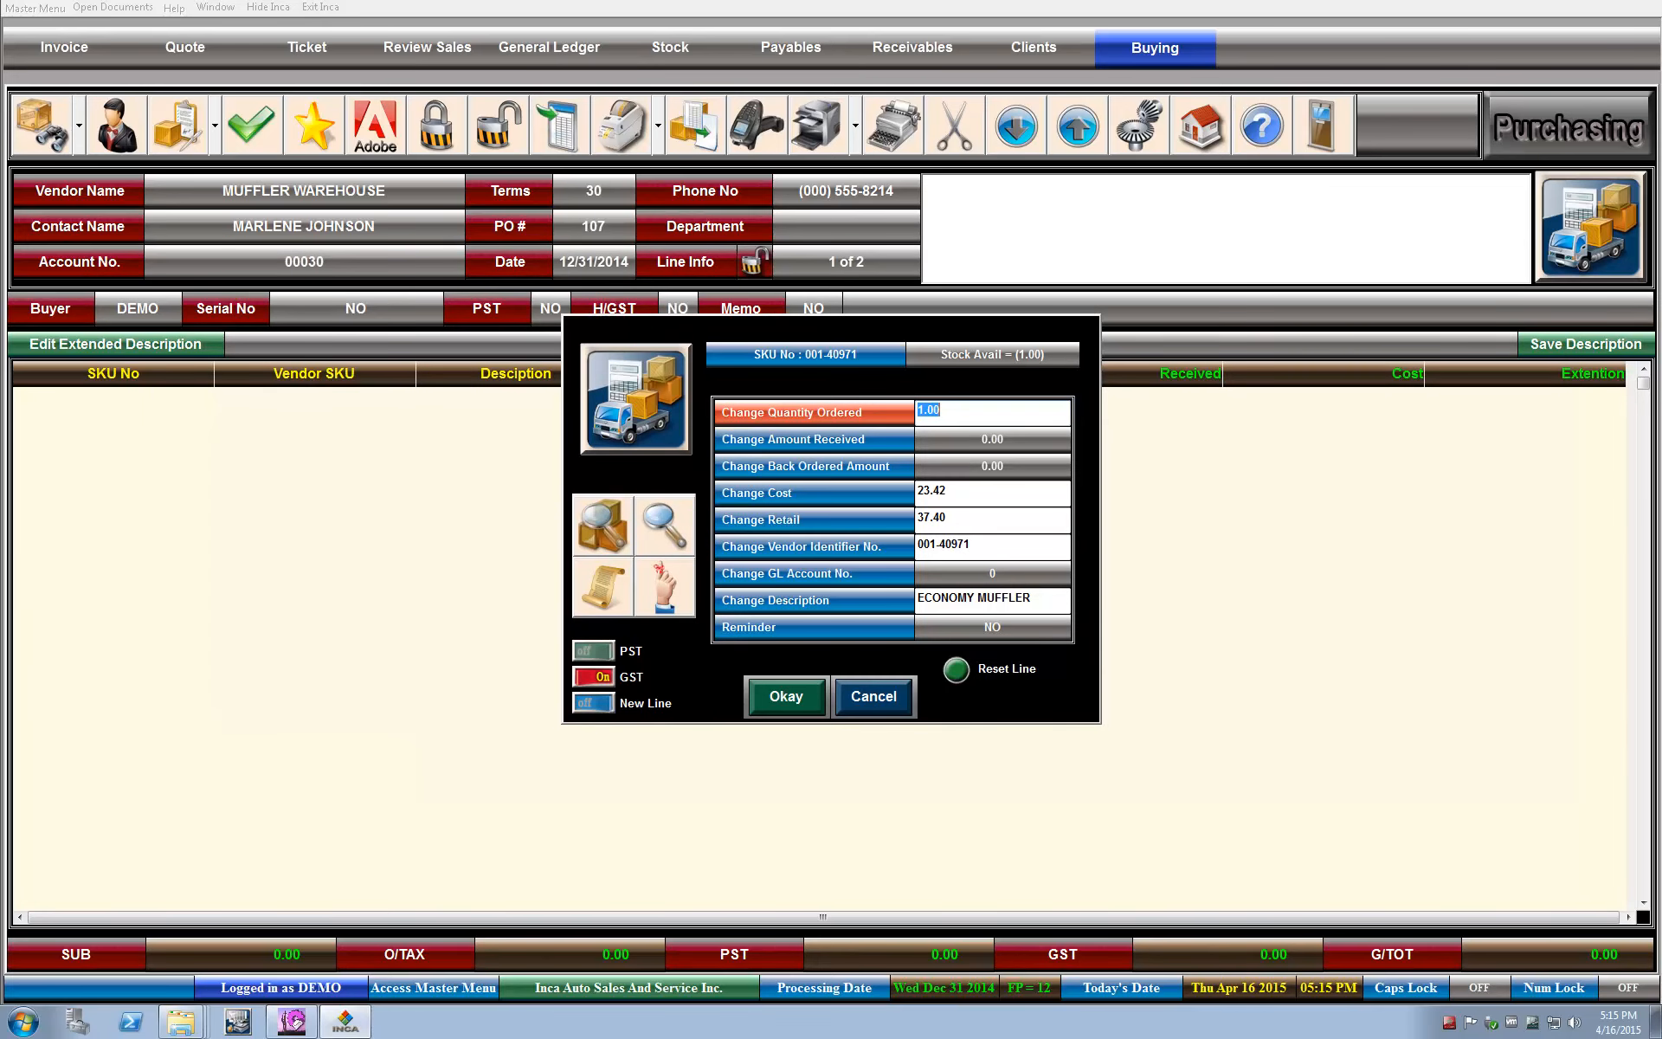
# Set the Economy Muffler's ordered quantity to 10 and accept its existing cost, retail price and vendor identifier
pyautogui.write('10')
pyautogui.press('Return')
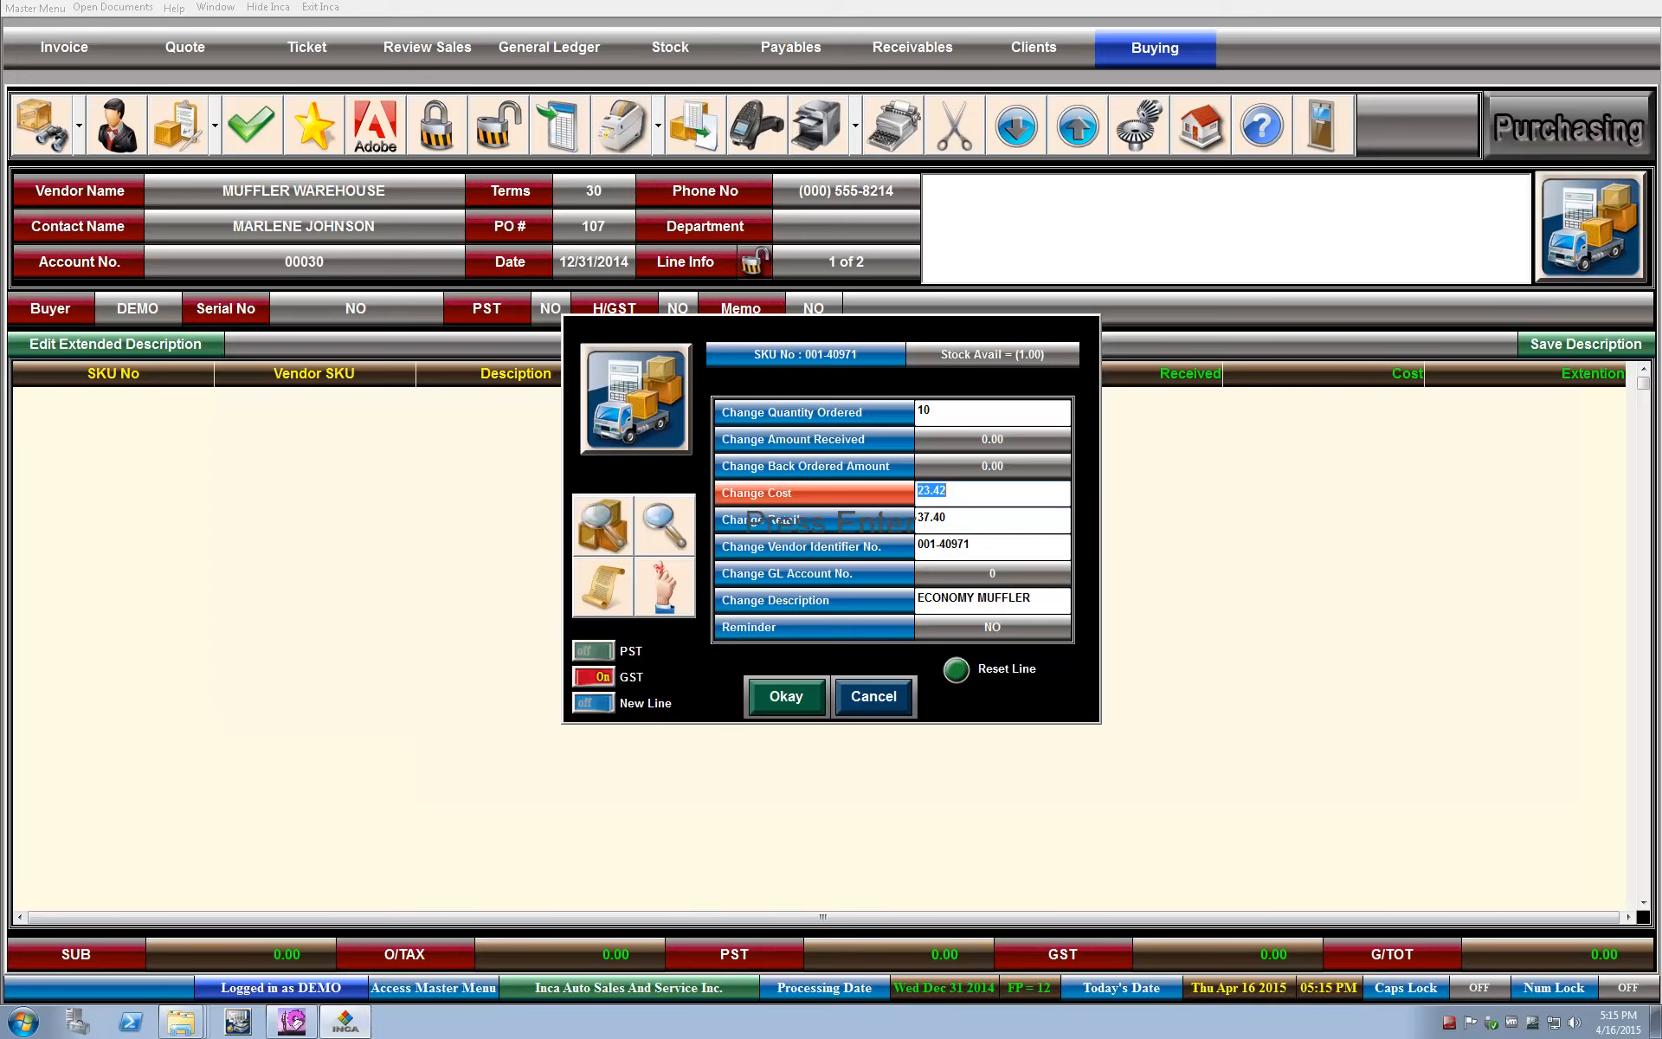
pyautogui.press('Return')
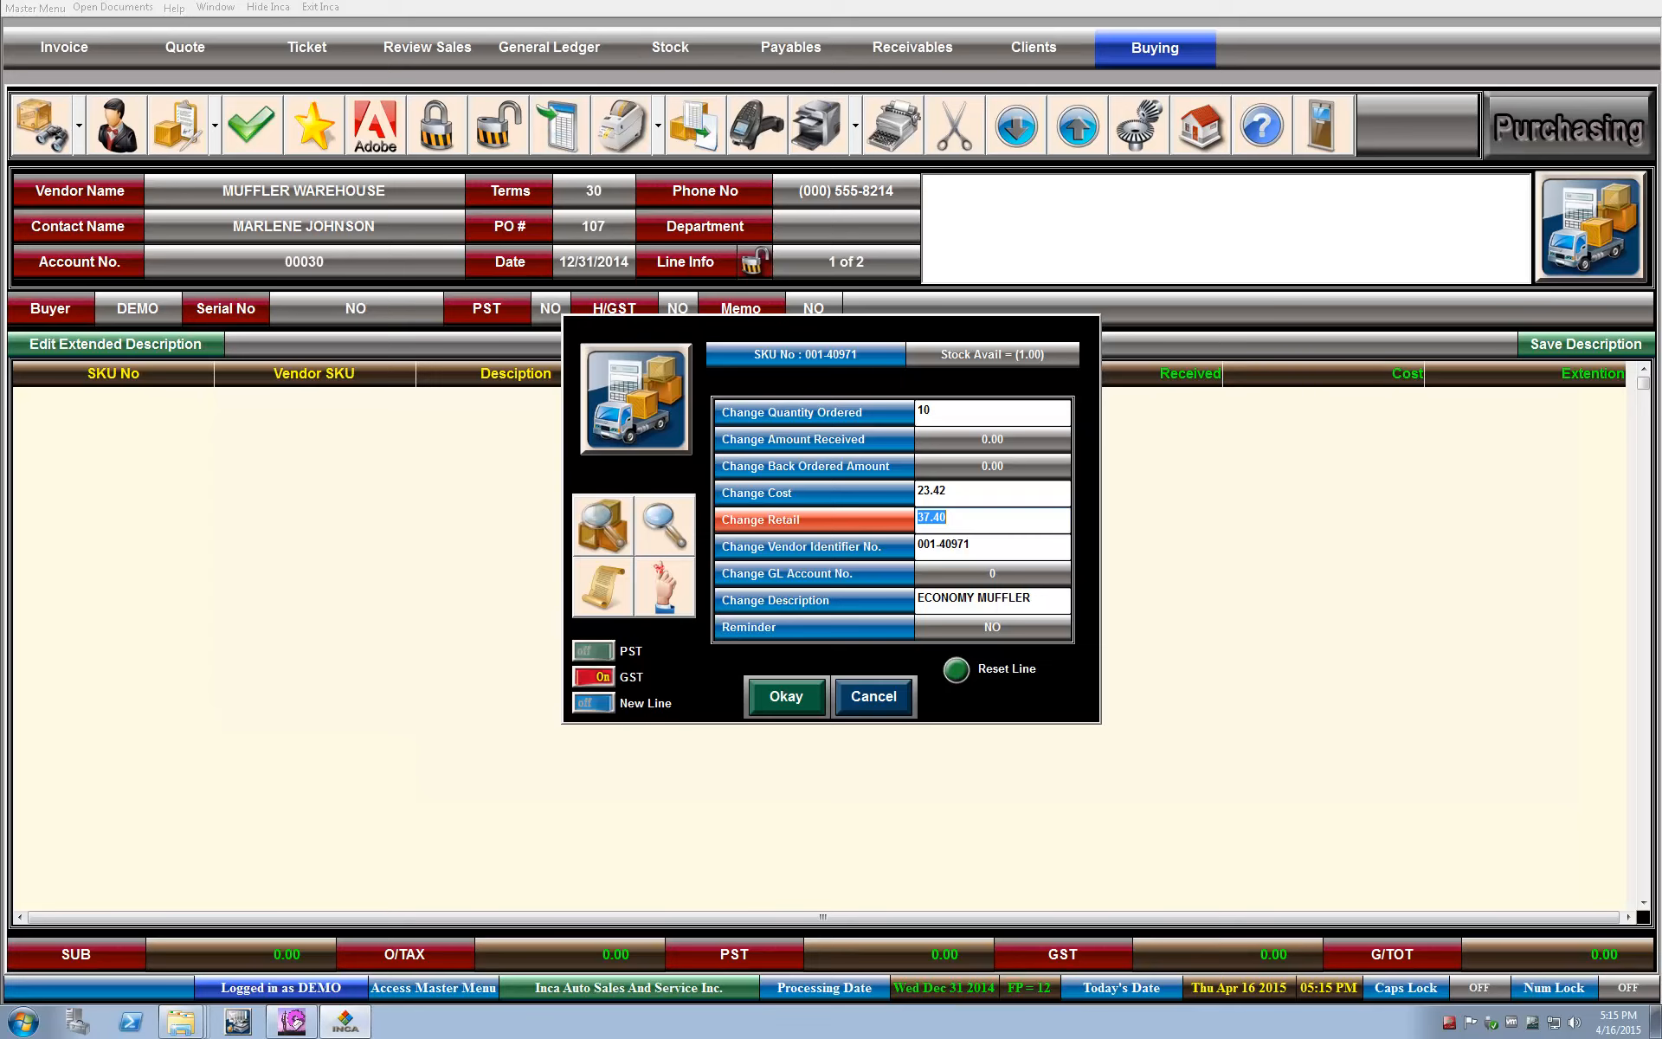
pyautogui.press('Return')
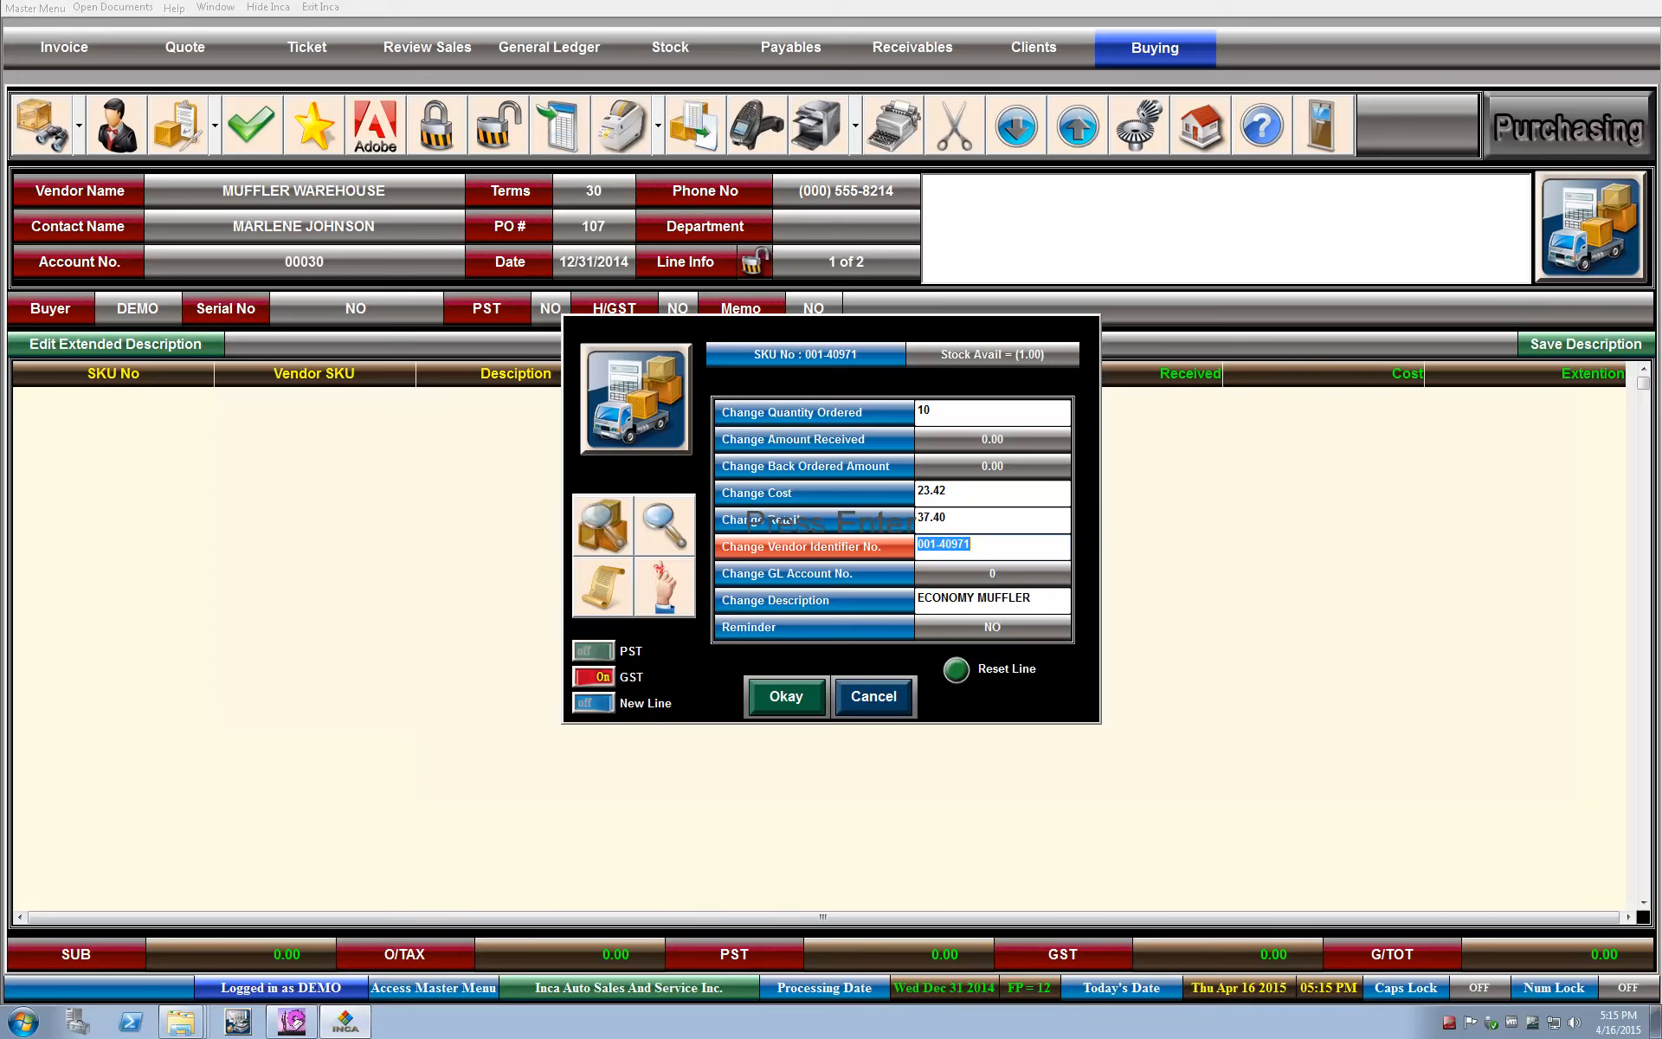
pyautogui.press('Return')
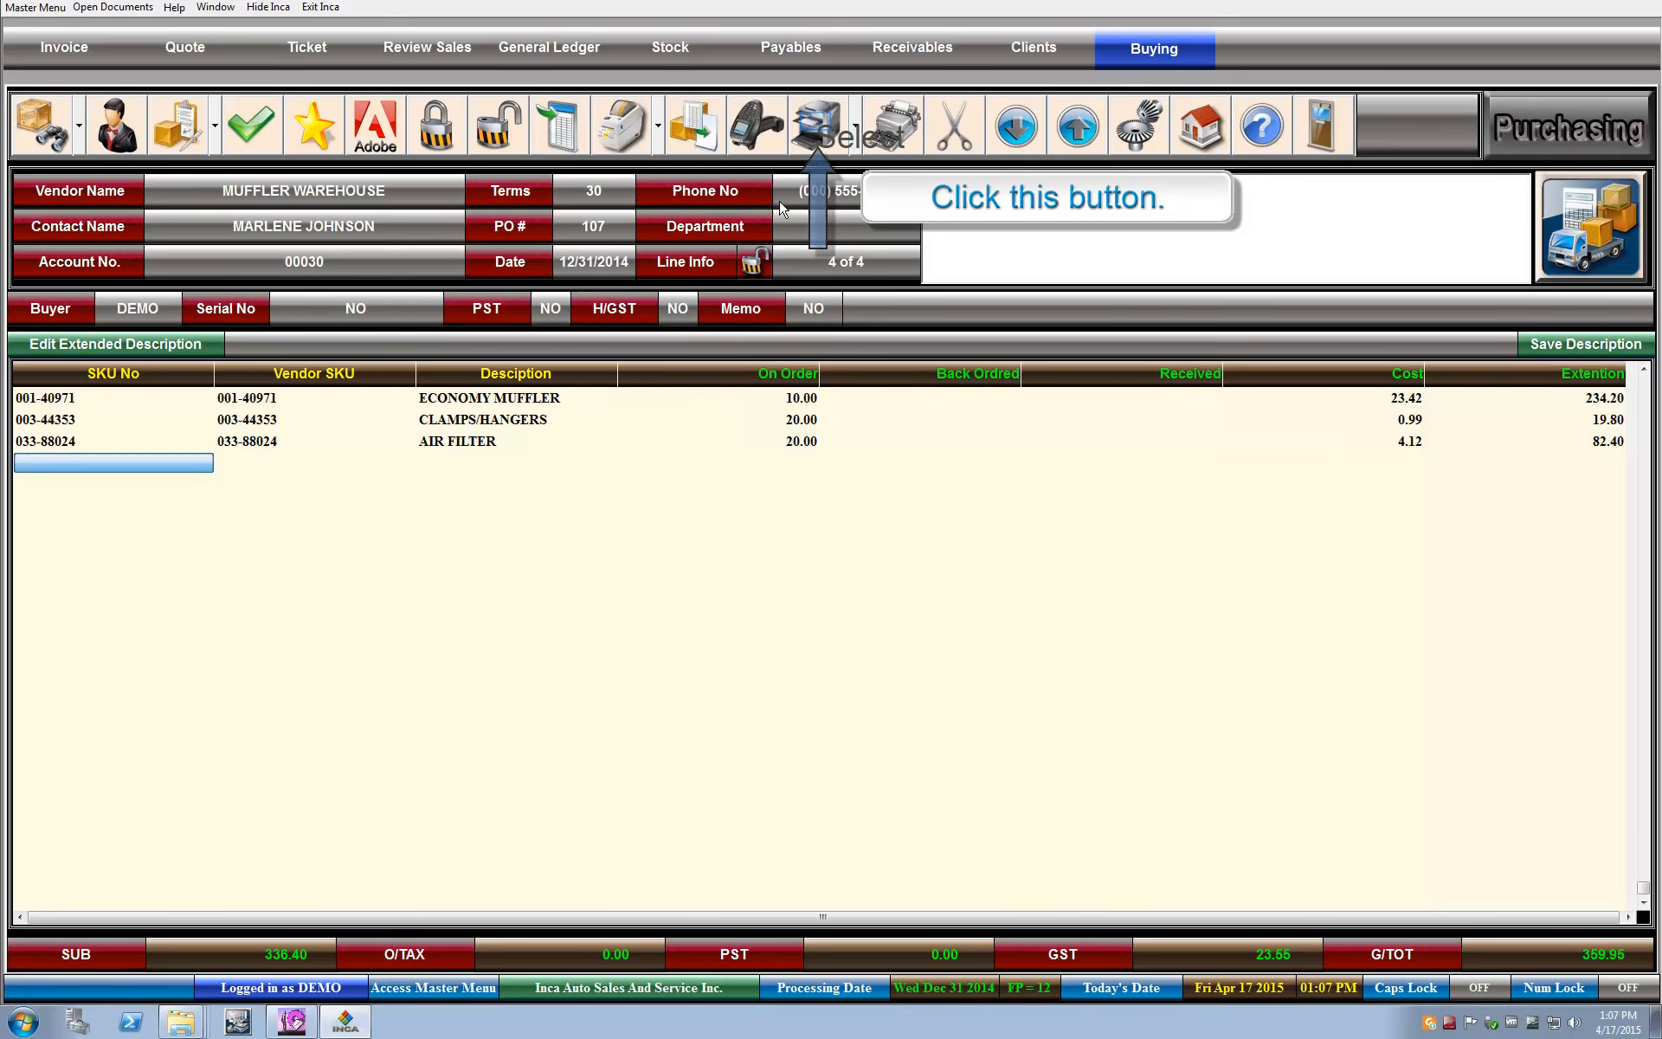
# Preview the purchase order with the A_default_PO form, then close the preview
pyautogui.click(818, 128)
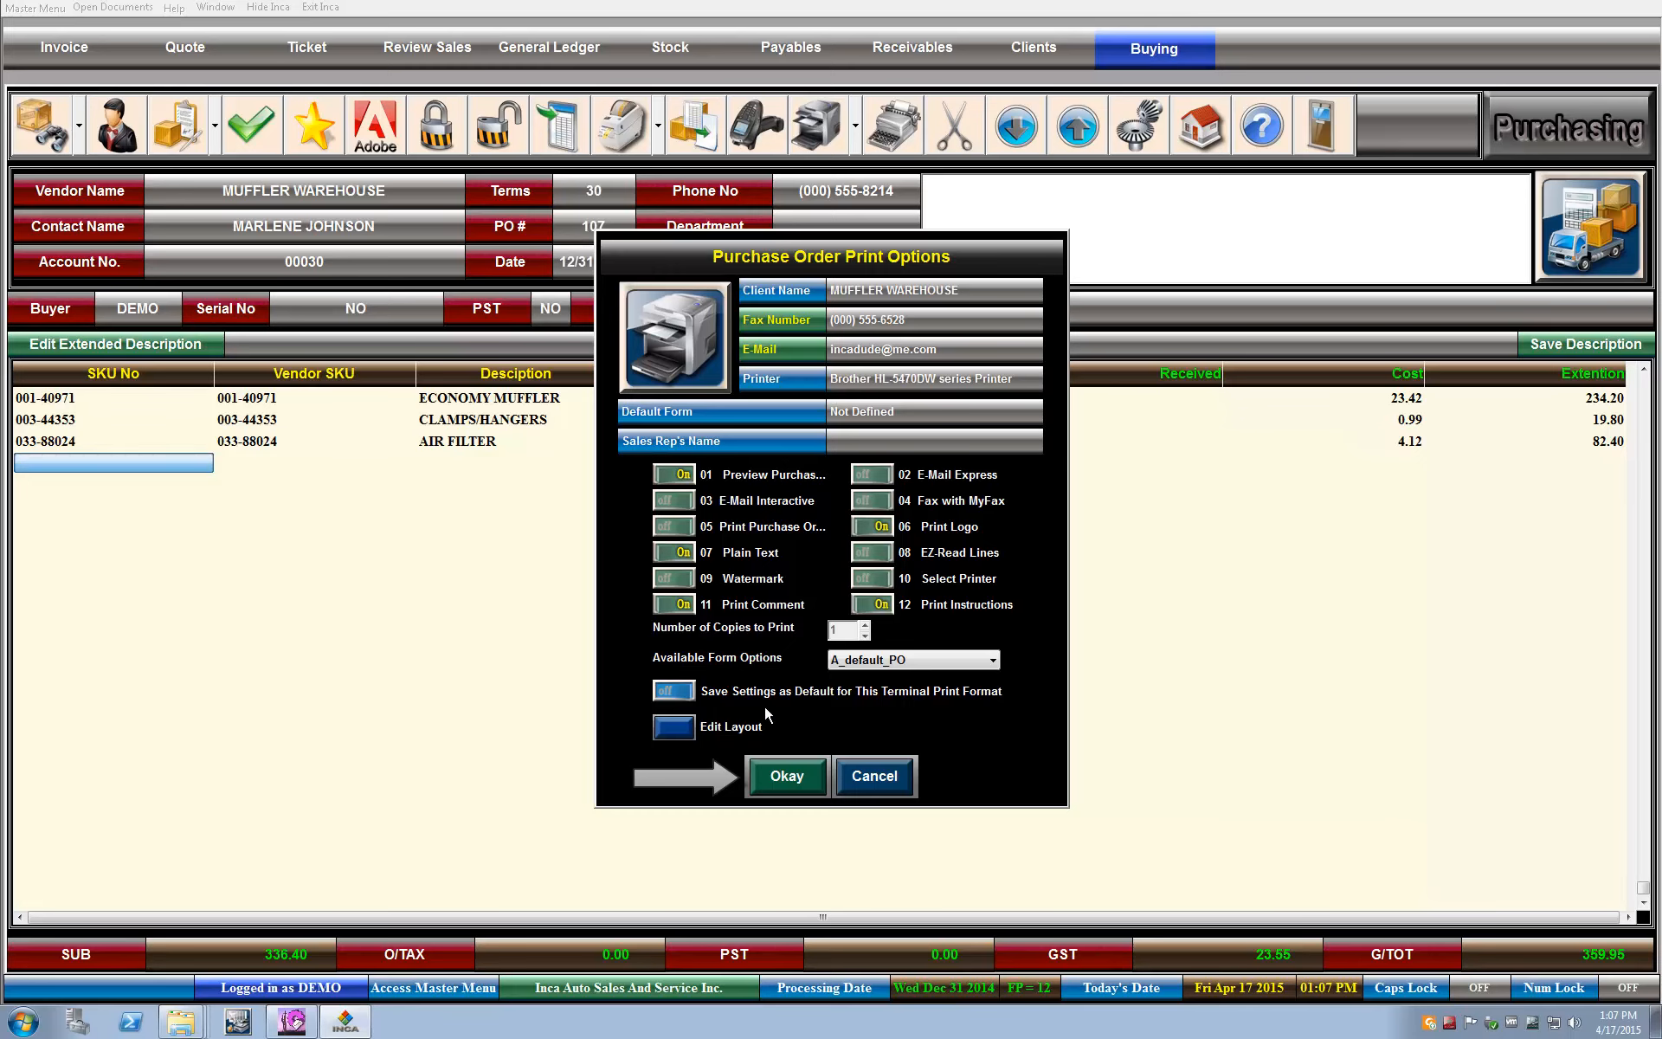
pyautogui.click(765, 774)
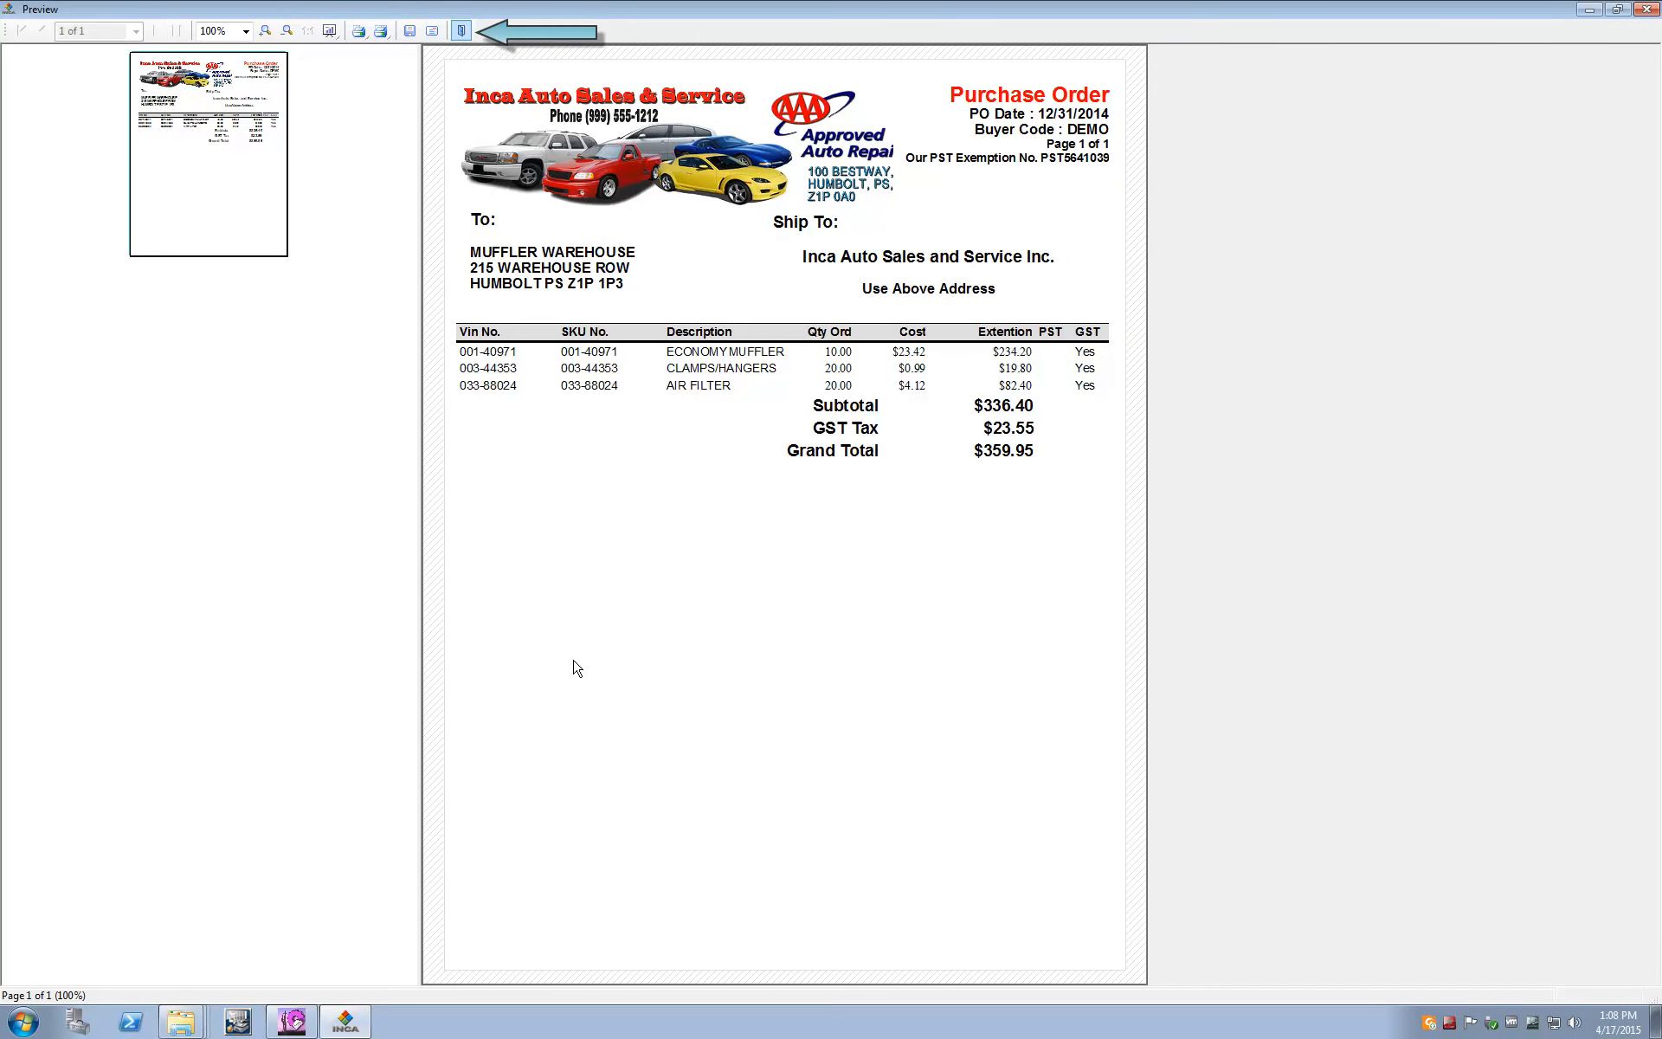
pyautogui.click(461, 32)
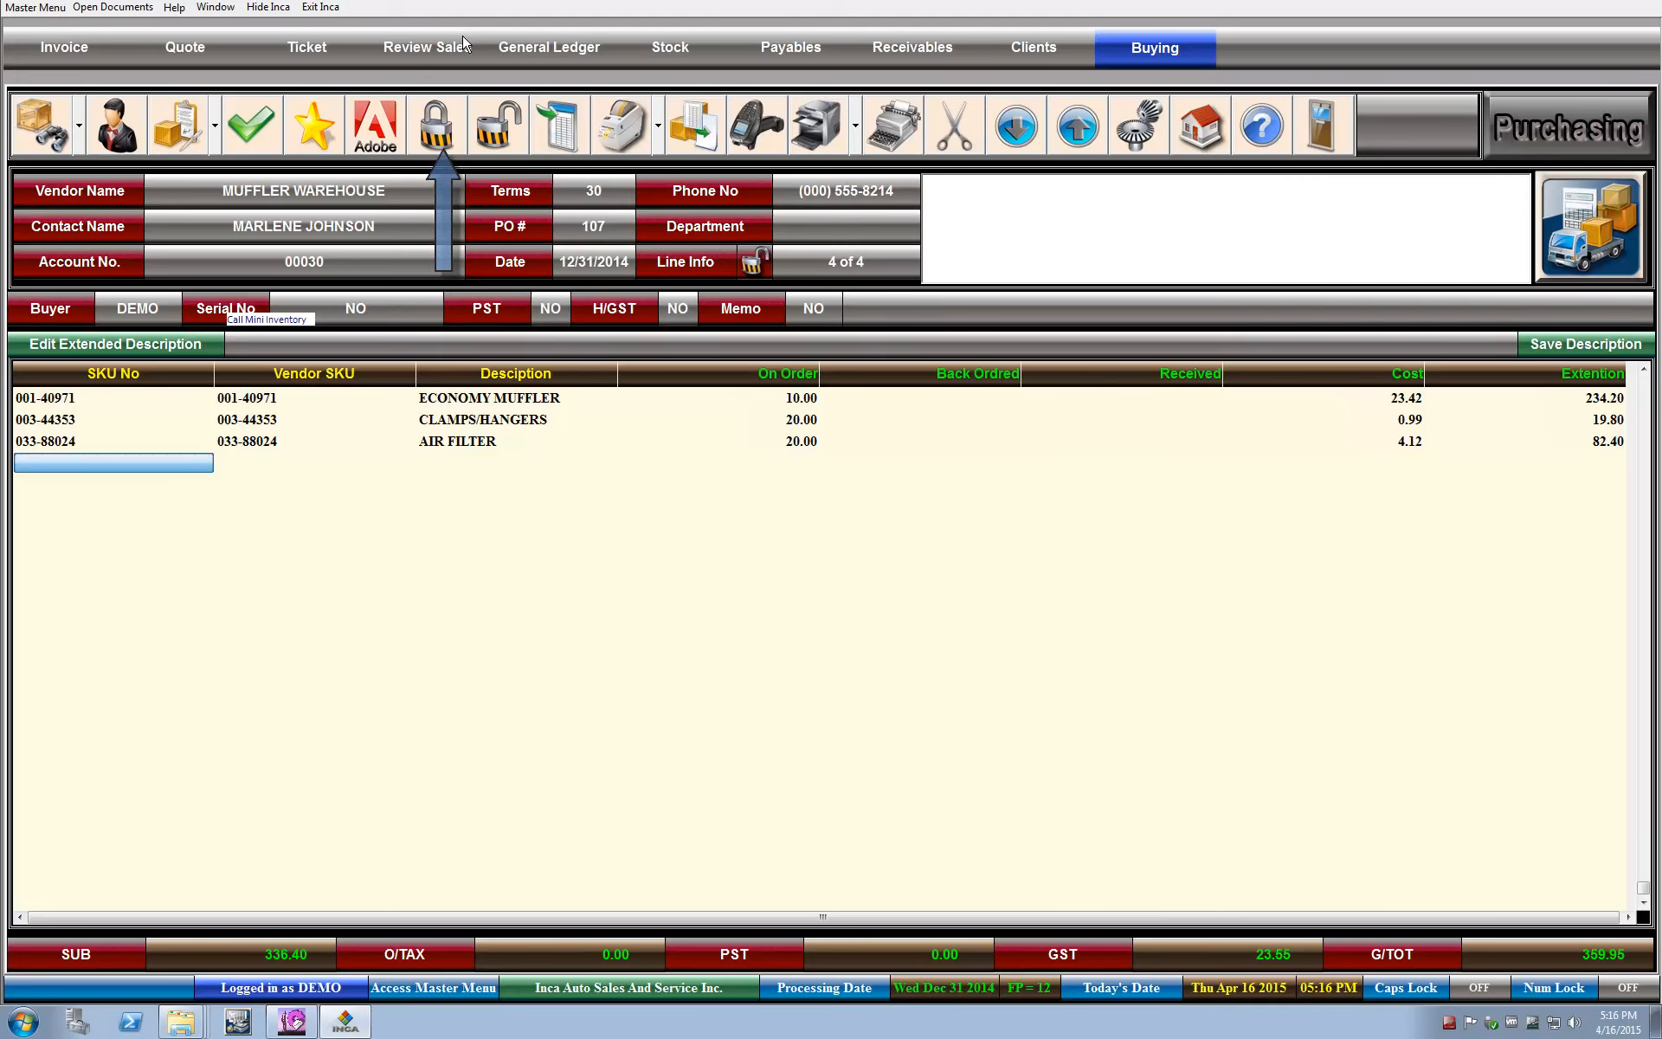
# Lock the purchase order's lines and transfer all ordered quantities to received
pyautogui.click(434, 128)
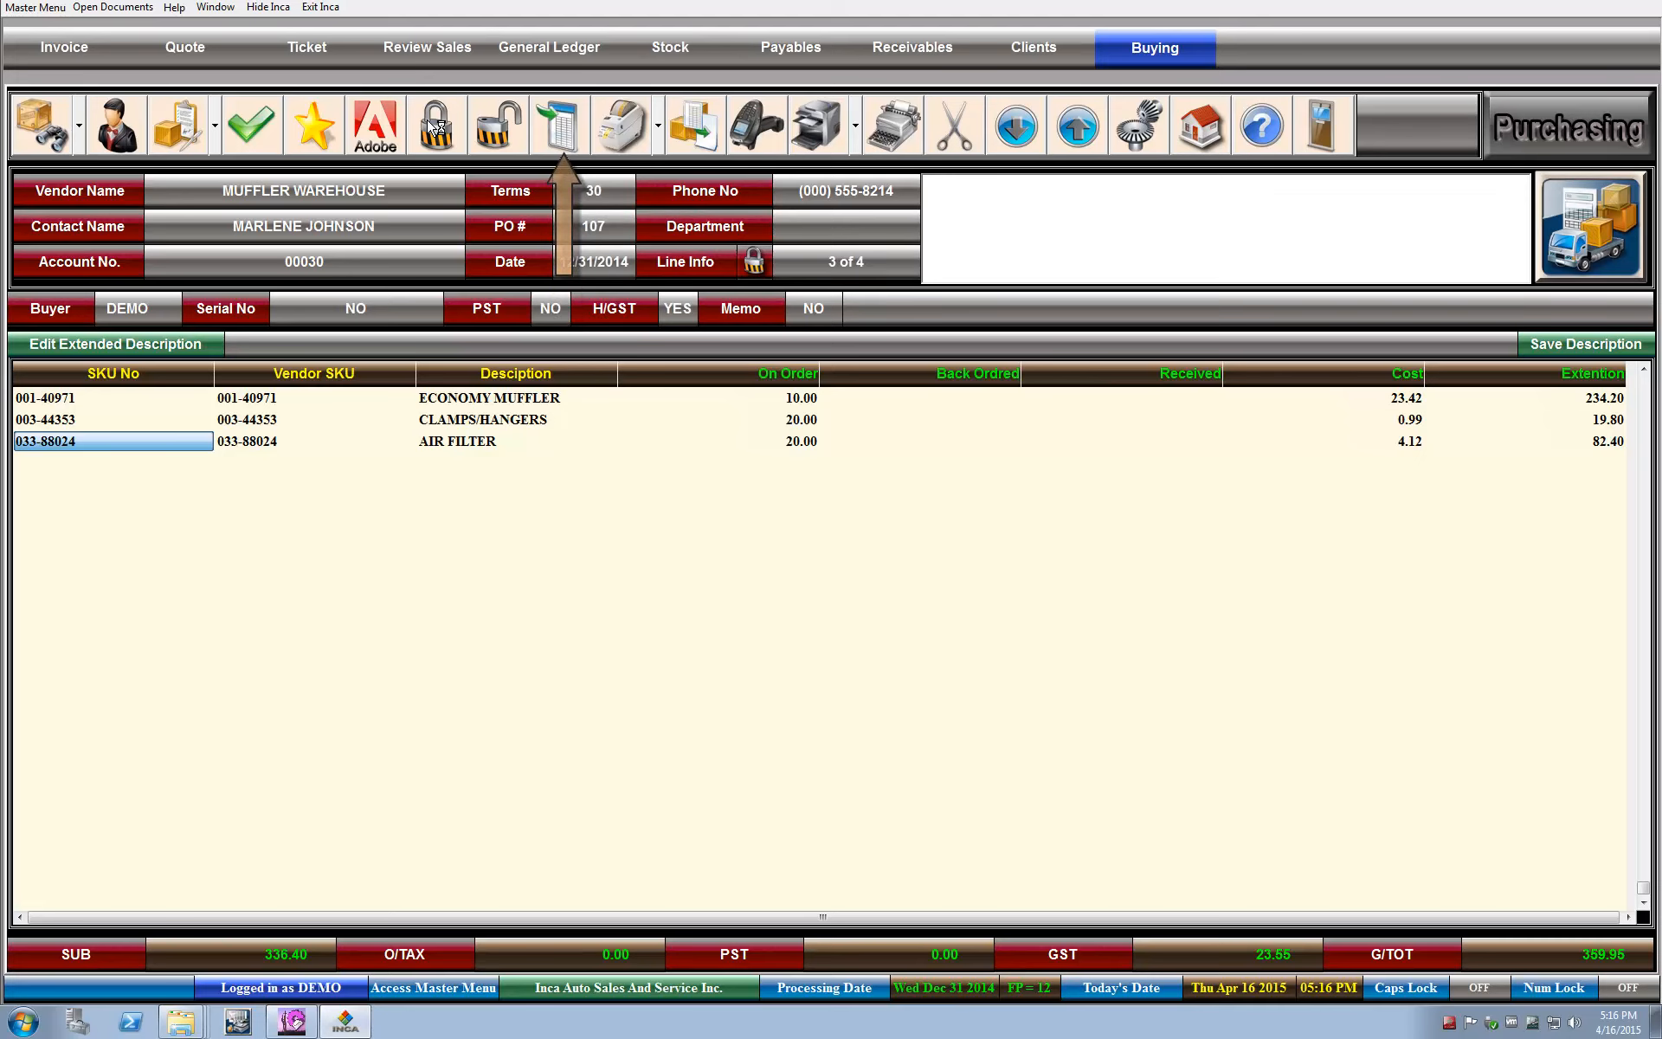
pyautogui.click(545, 122)
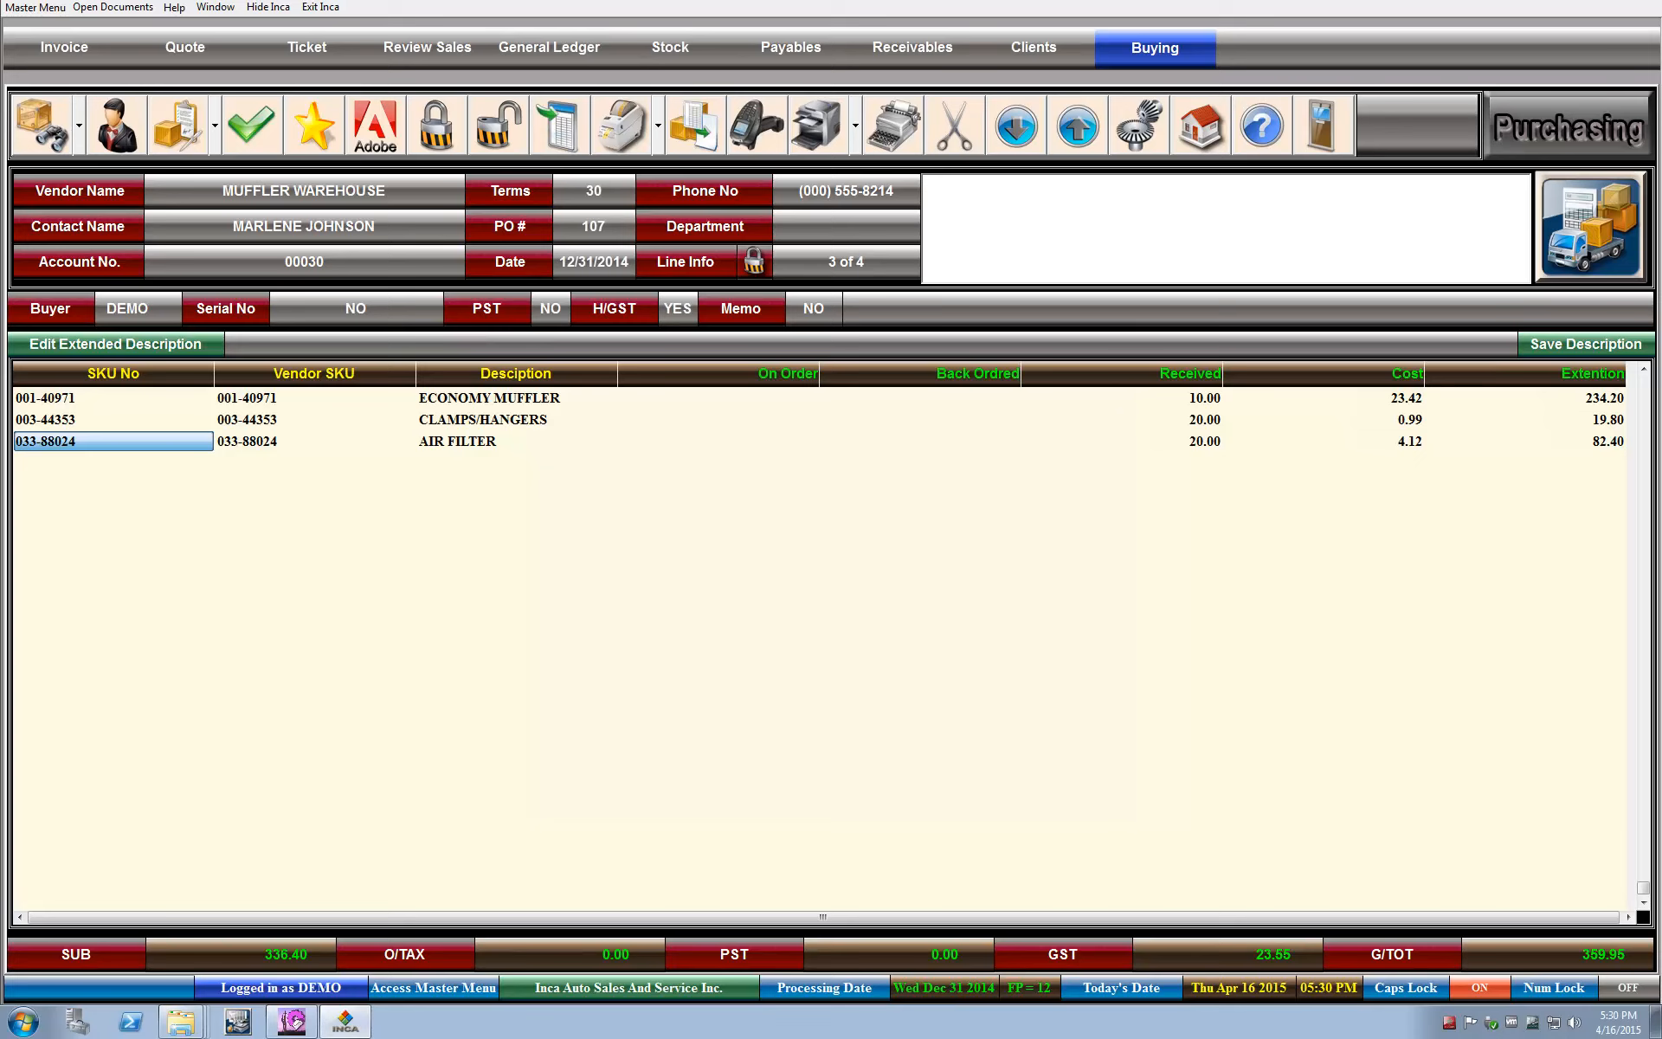
# Set up the payable invoice with incoming invoice number 123456, accepting the default date, terms, due date, receiver, expenses, discount and tax
pyautogui.click(699, 128)
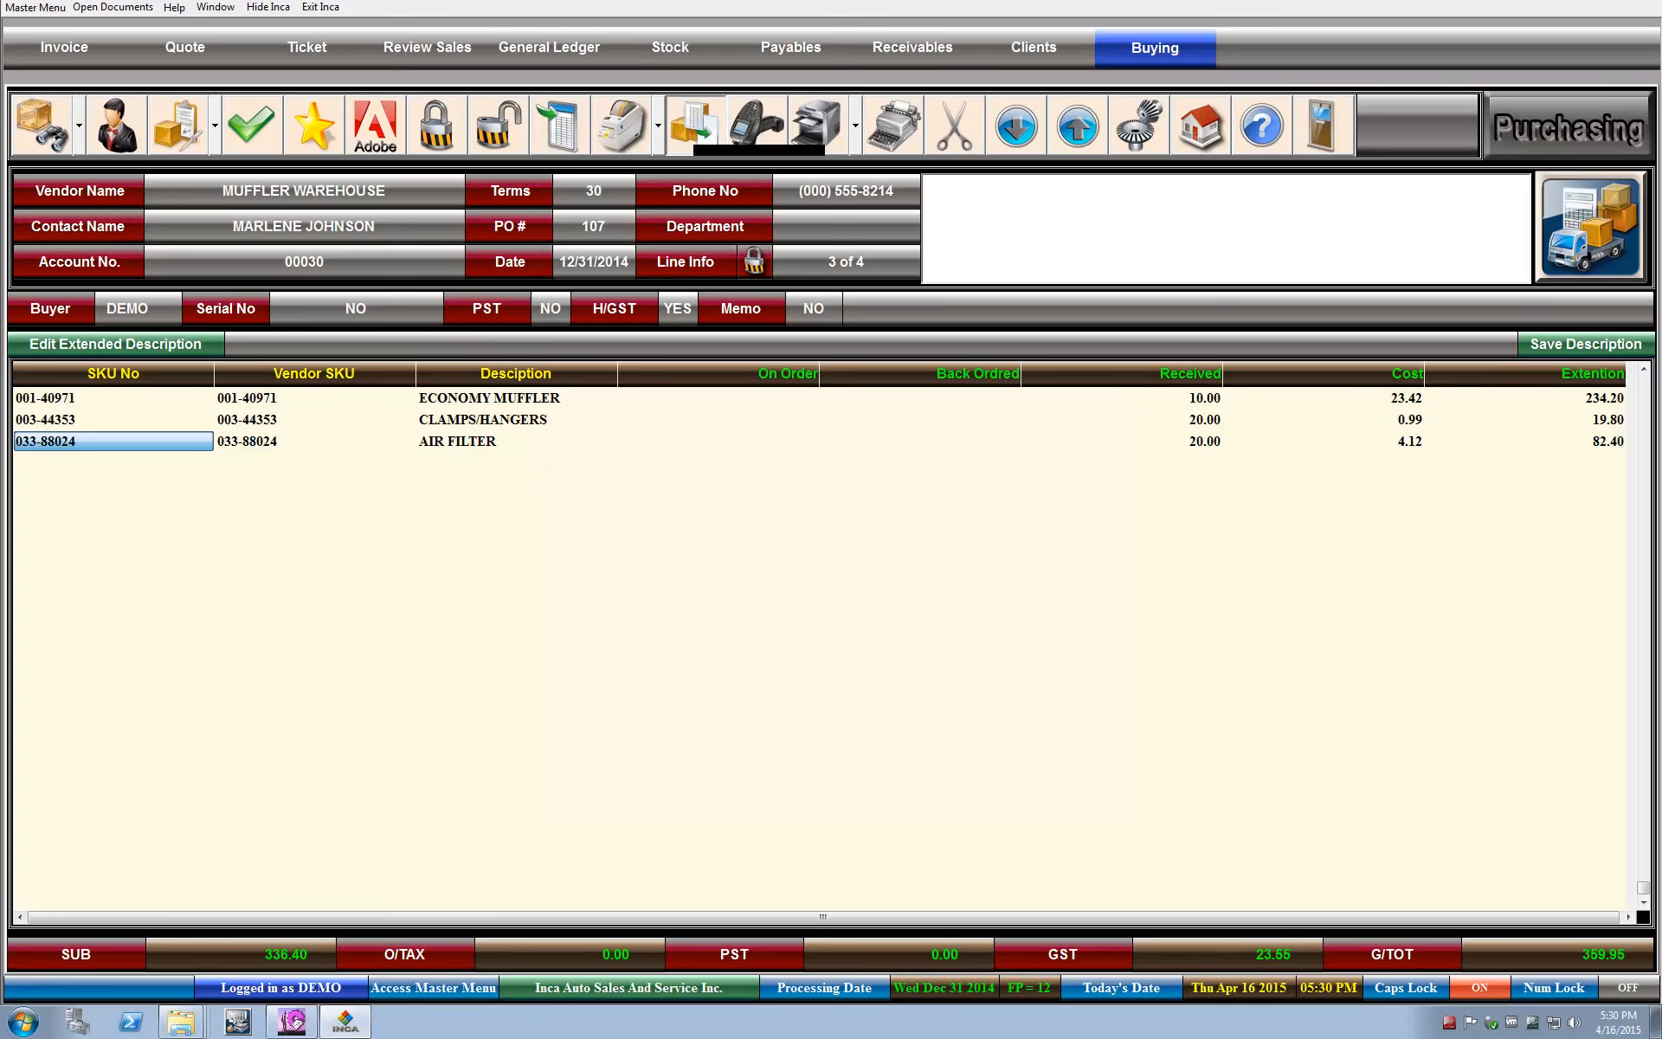
pyautogui.write('123456')
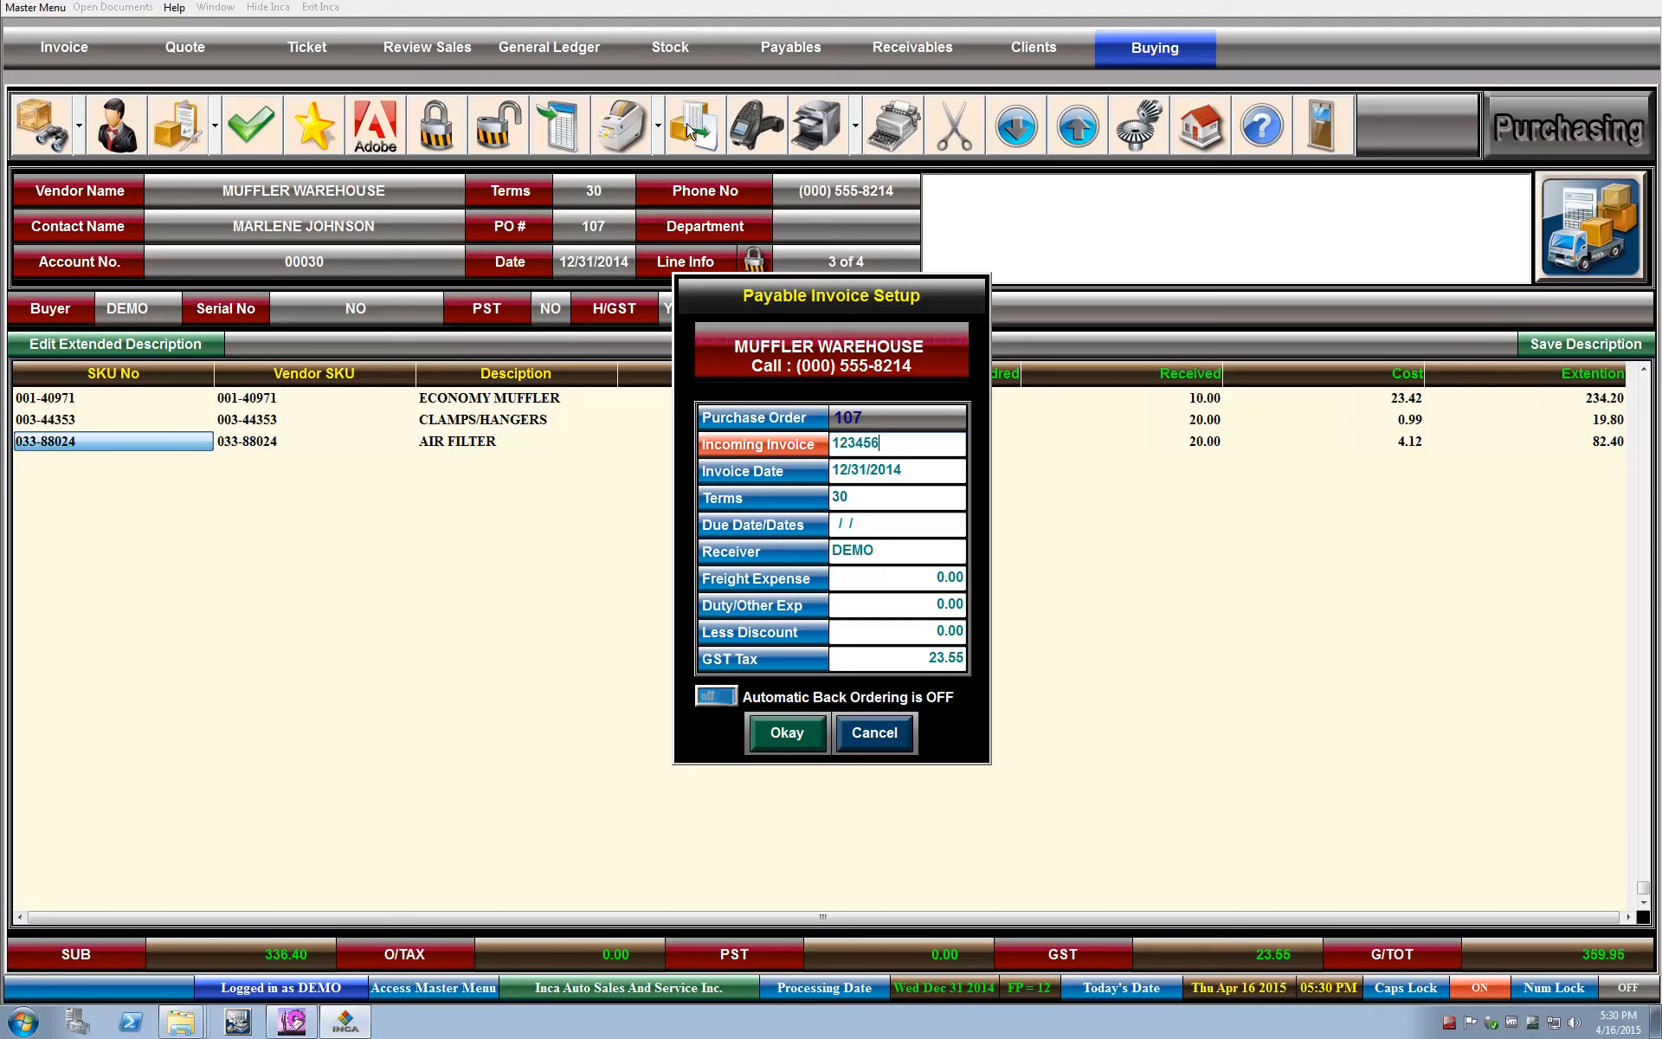
pyautogui.press('Return')
pyautogui.press('Return')
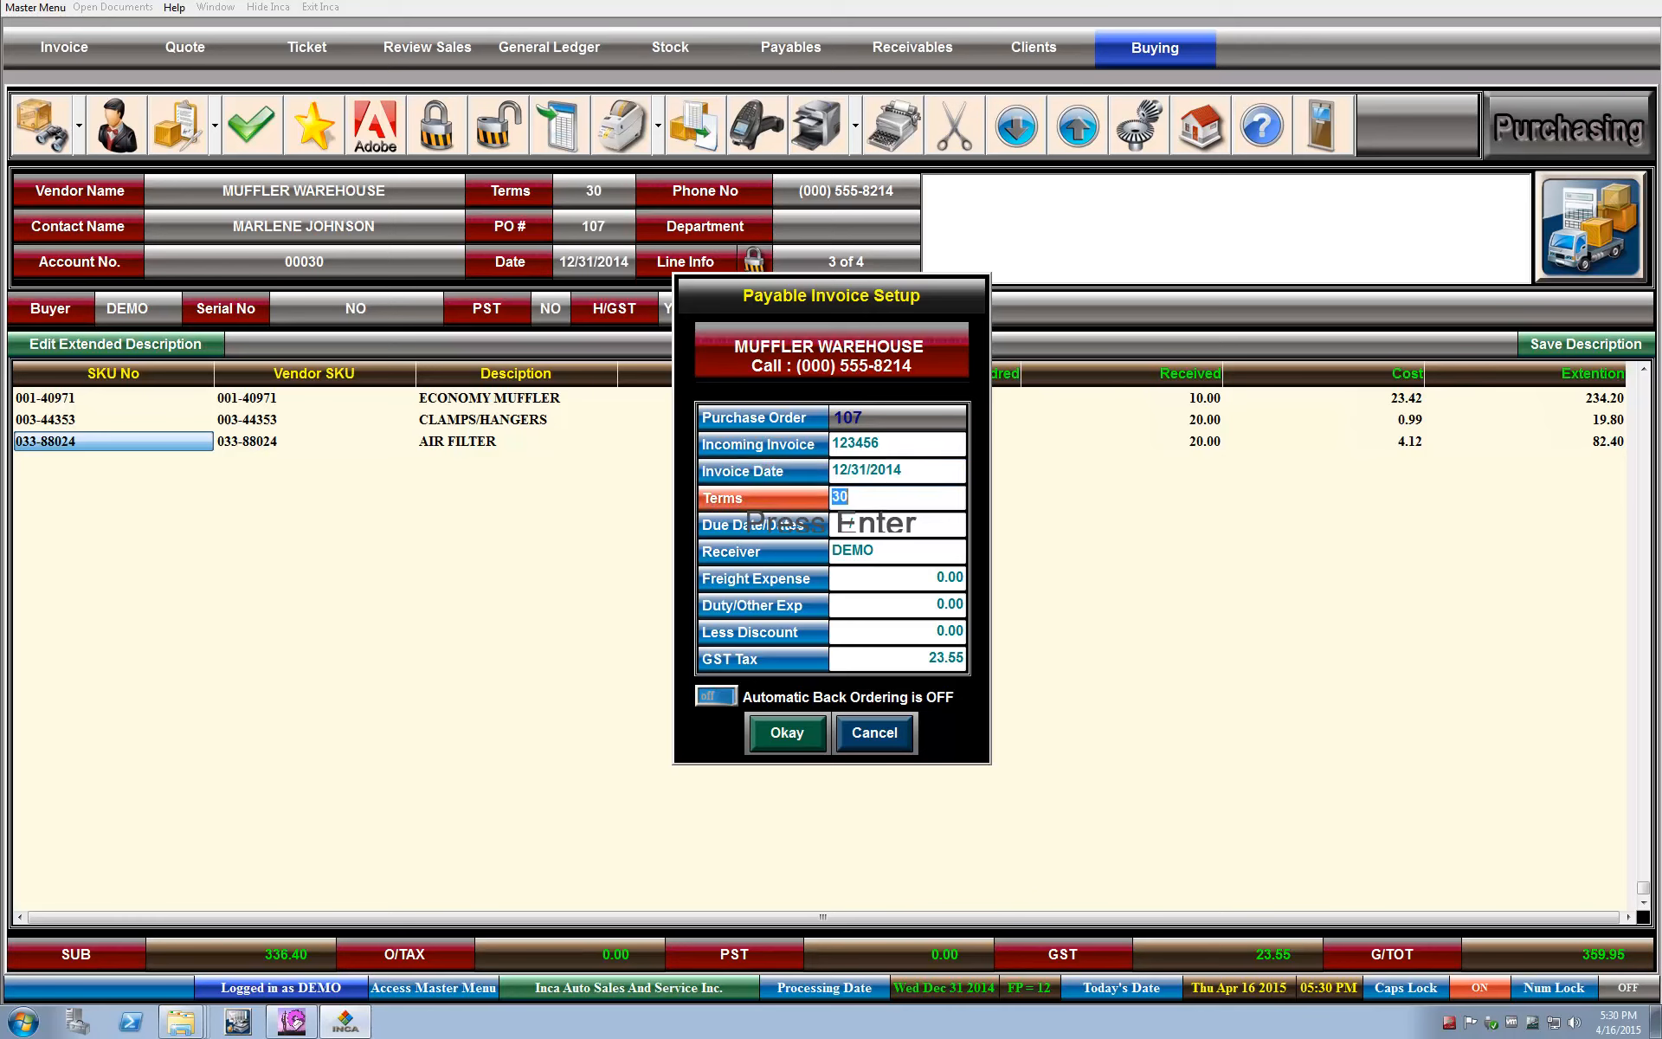
pyautogui.press('Return')
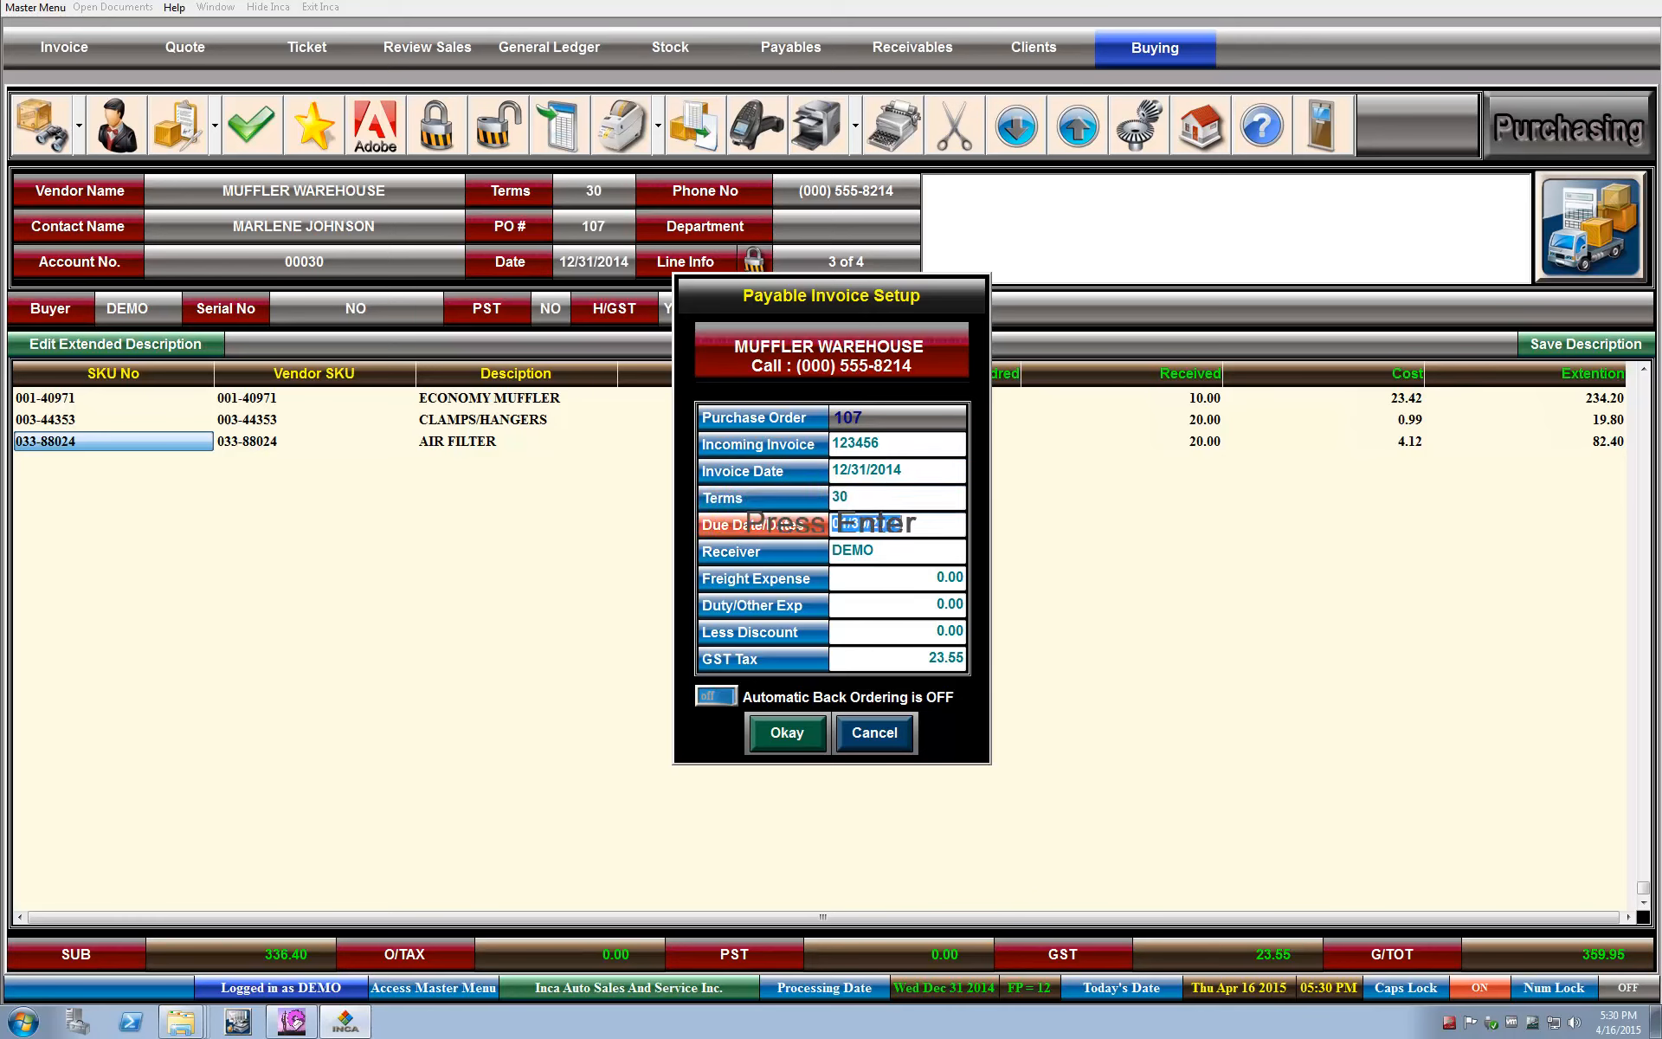
pyautogui.press('Return')
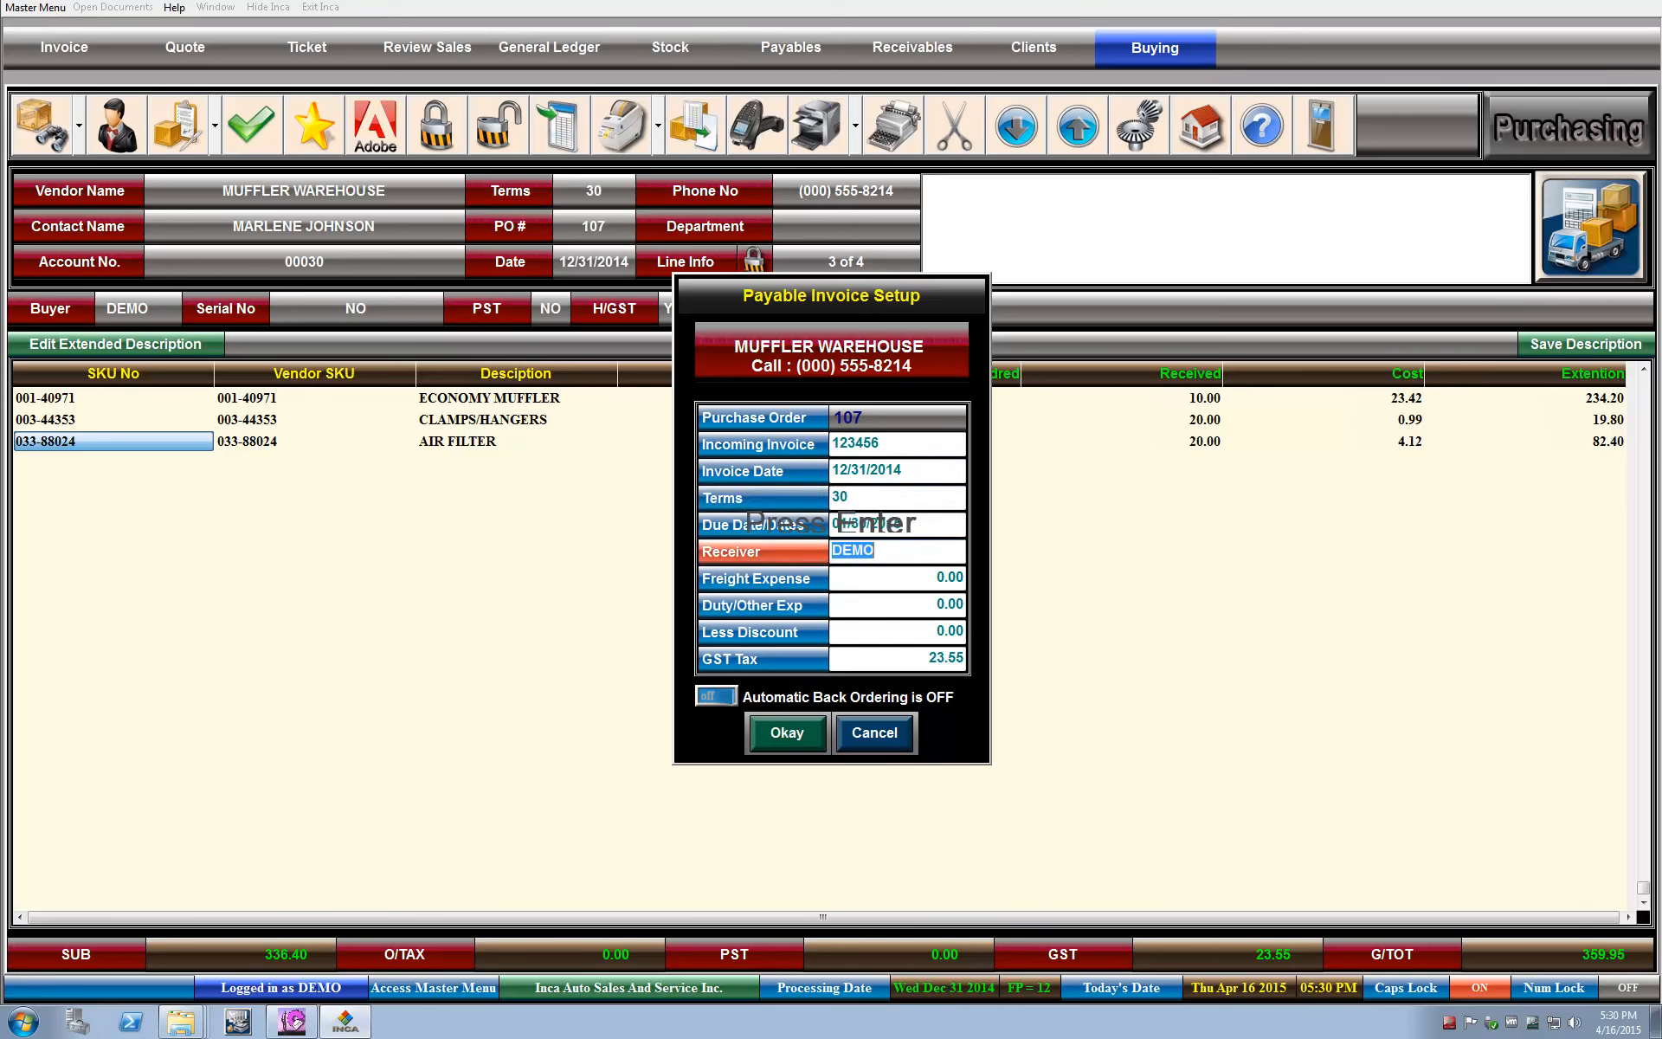
pyautogui.press('Return')
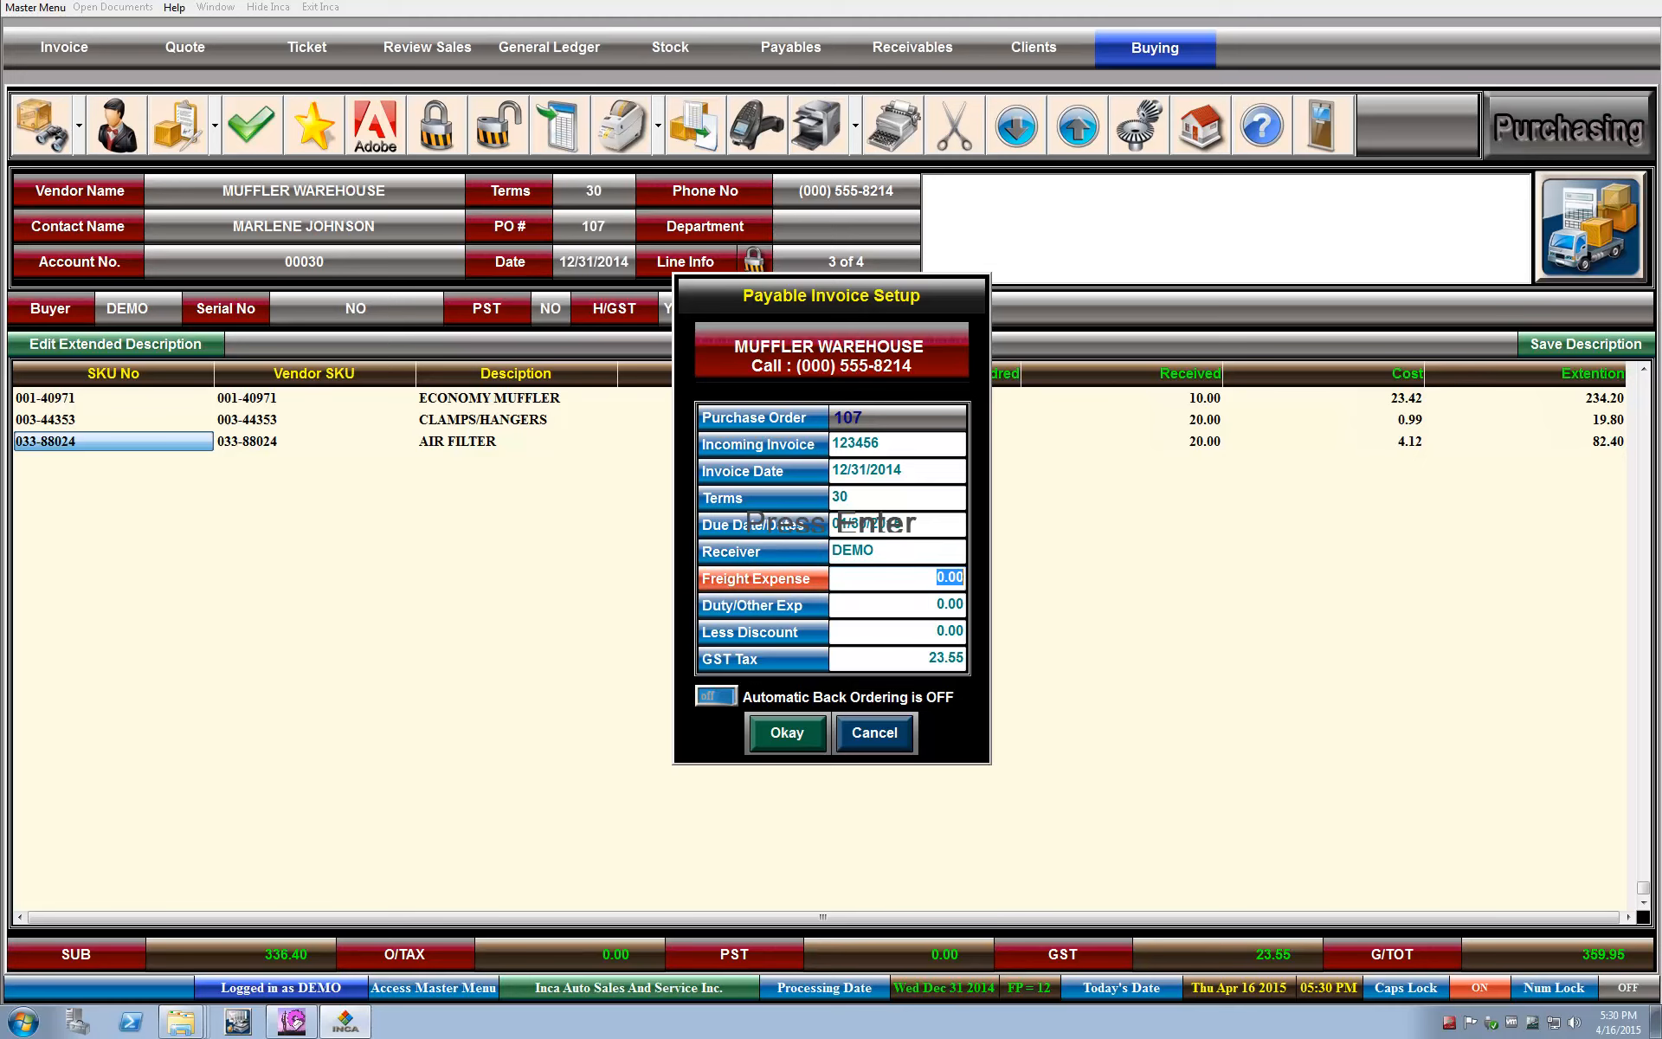
pyautogui.press('Return')
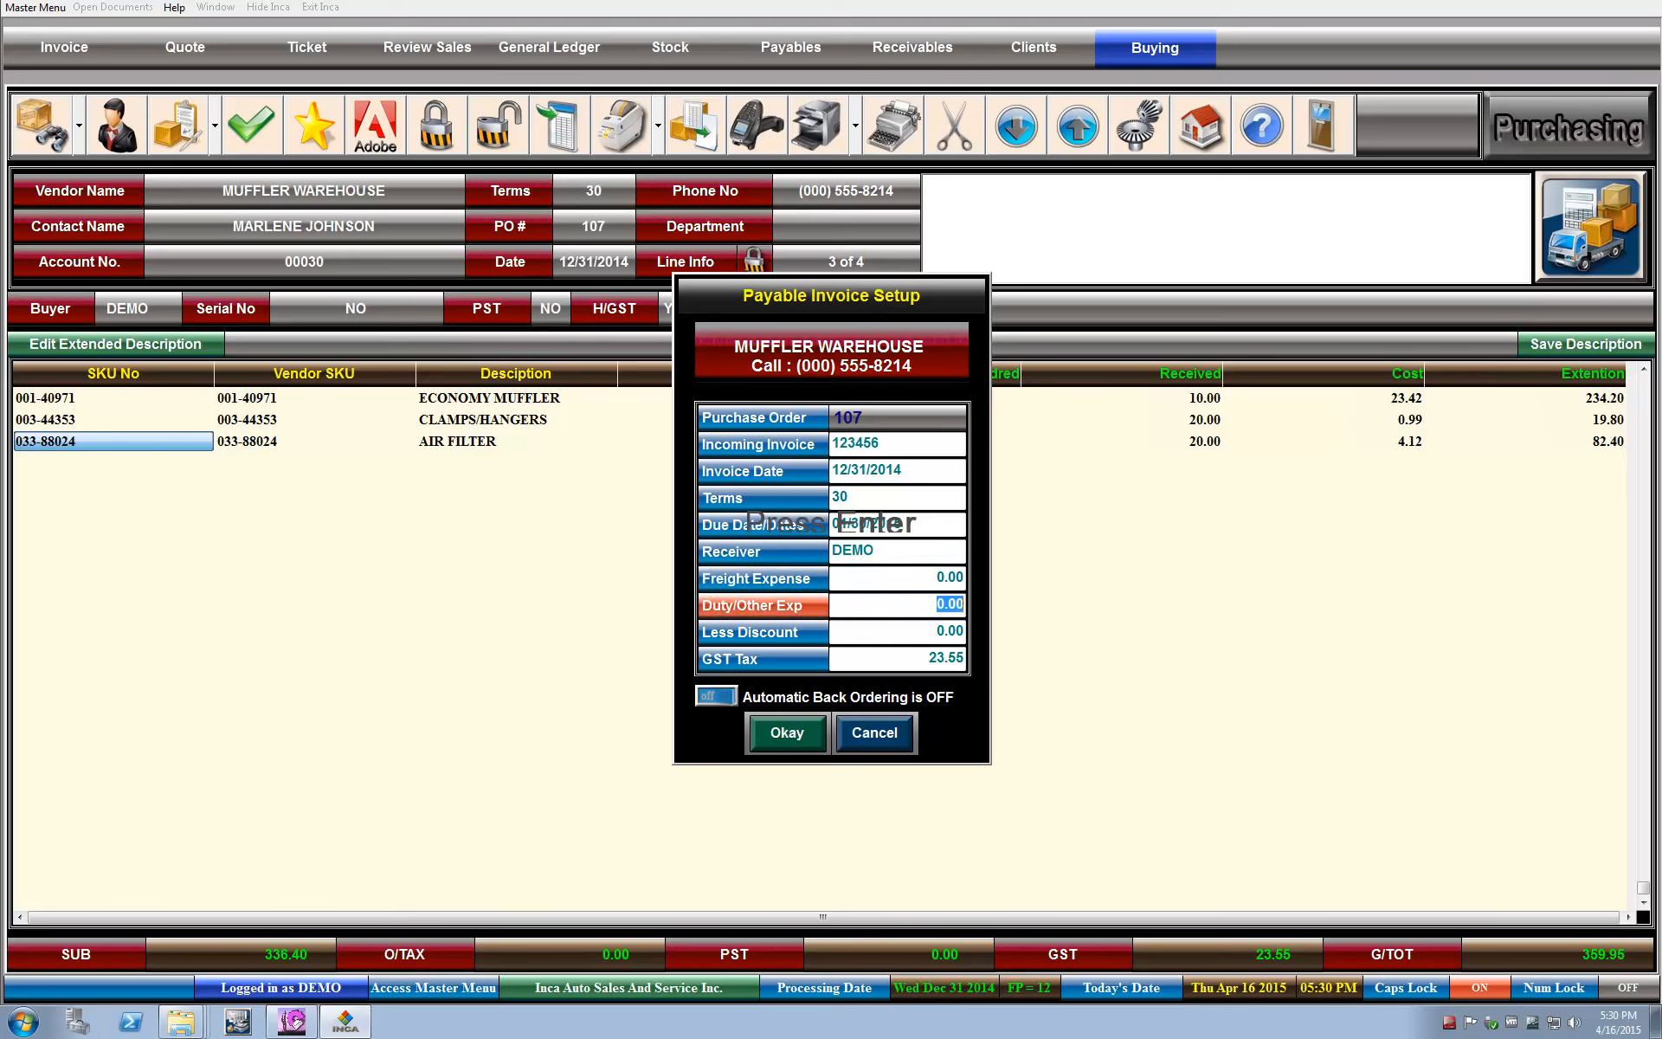
pyautogui.press('Return')
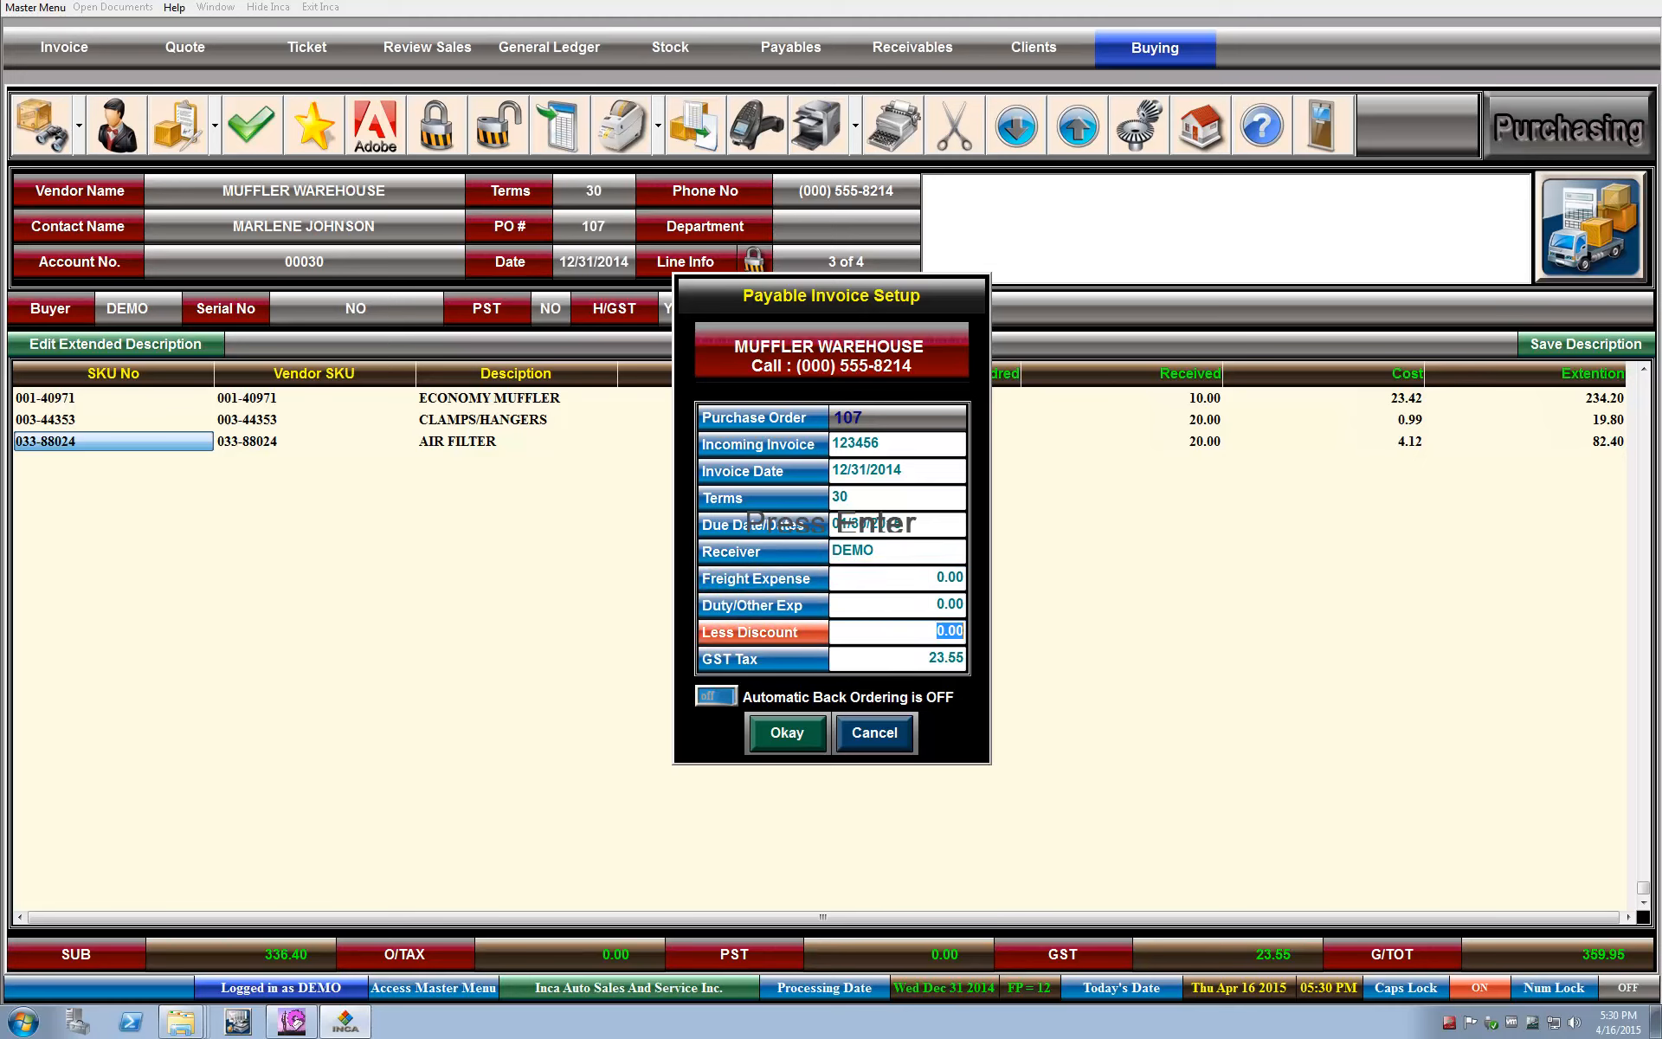
pyautogui.press('Return')
pyautogui.press('Return')
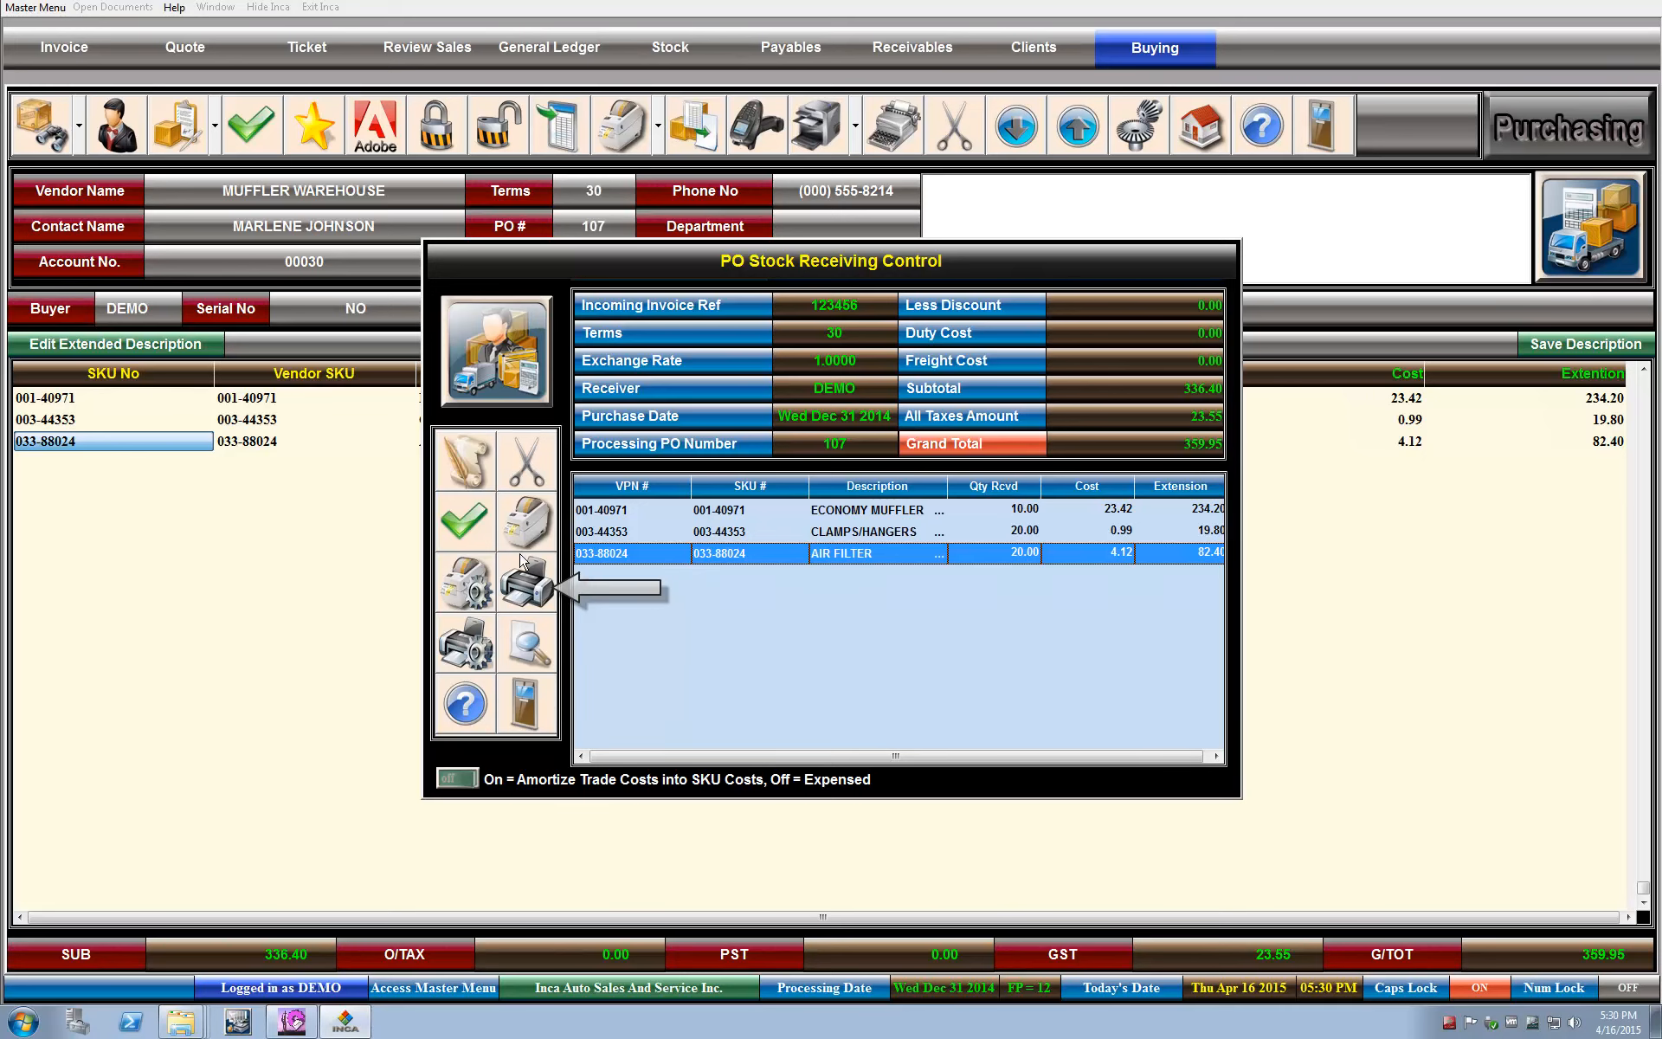
# Preview the stock receiving report with E-Z Read Lines on, then close the preview
pyautogui.click(523, 588)
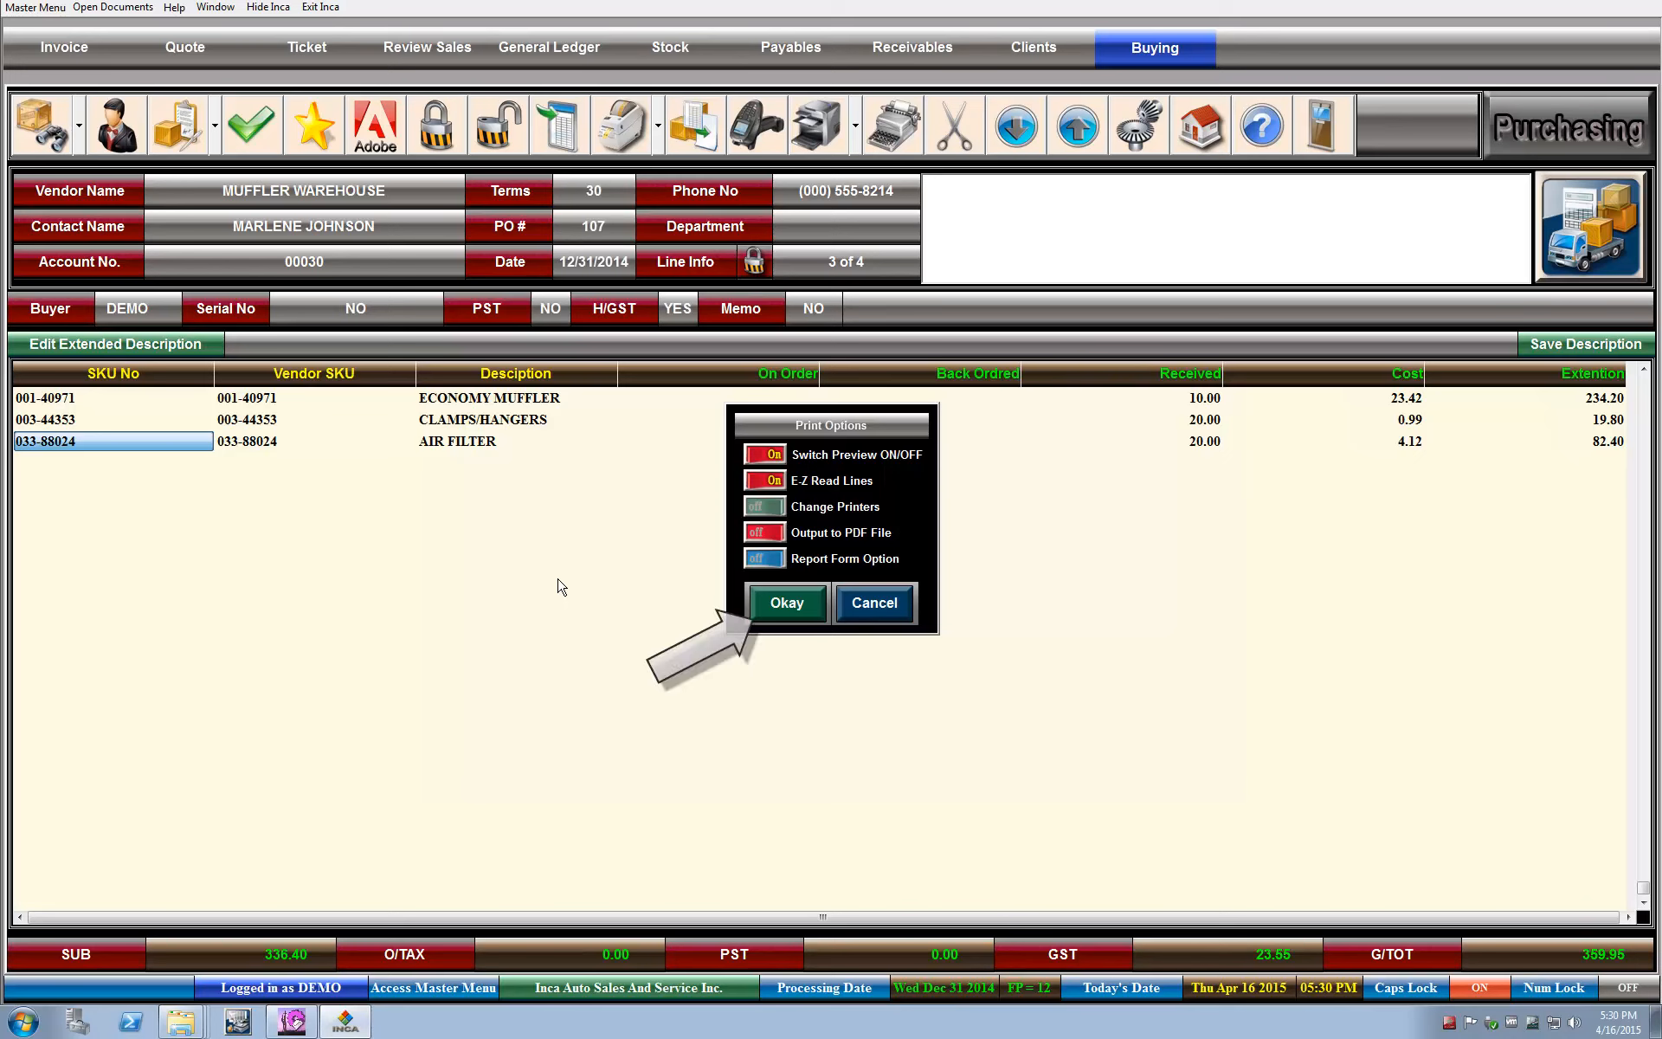
pyautogui.click(784, 607)
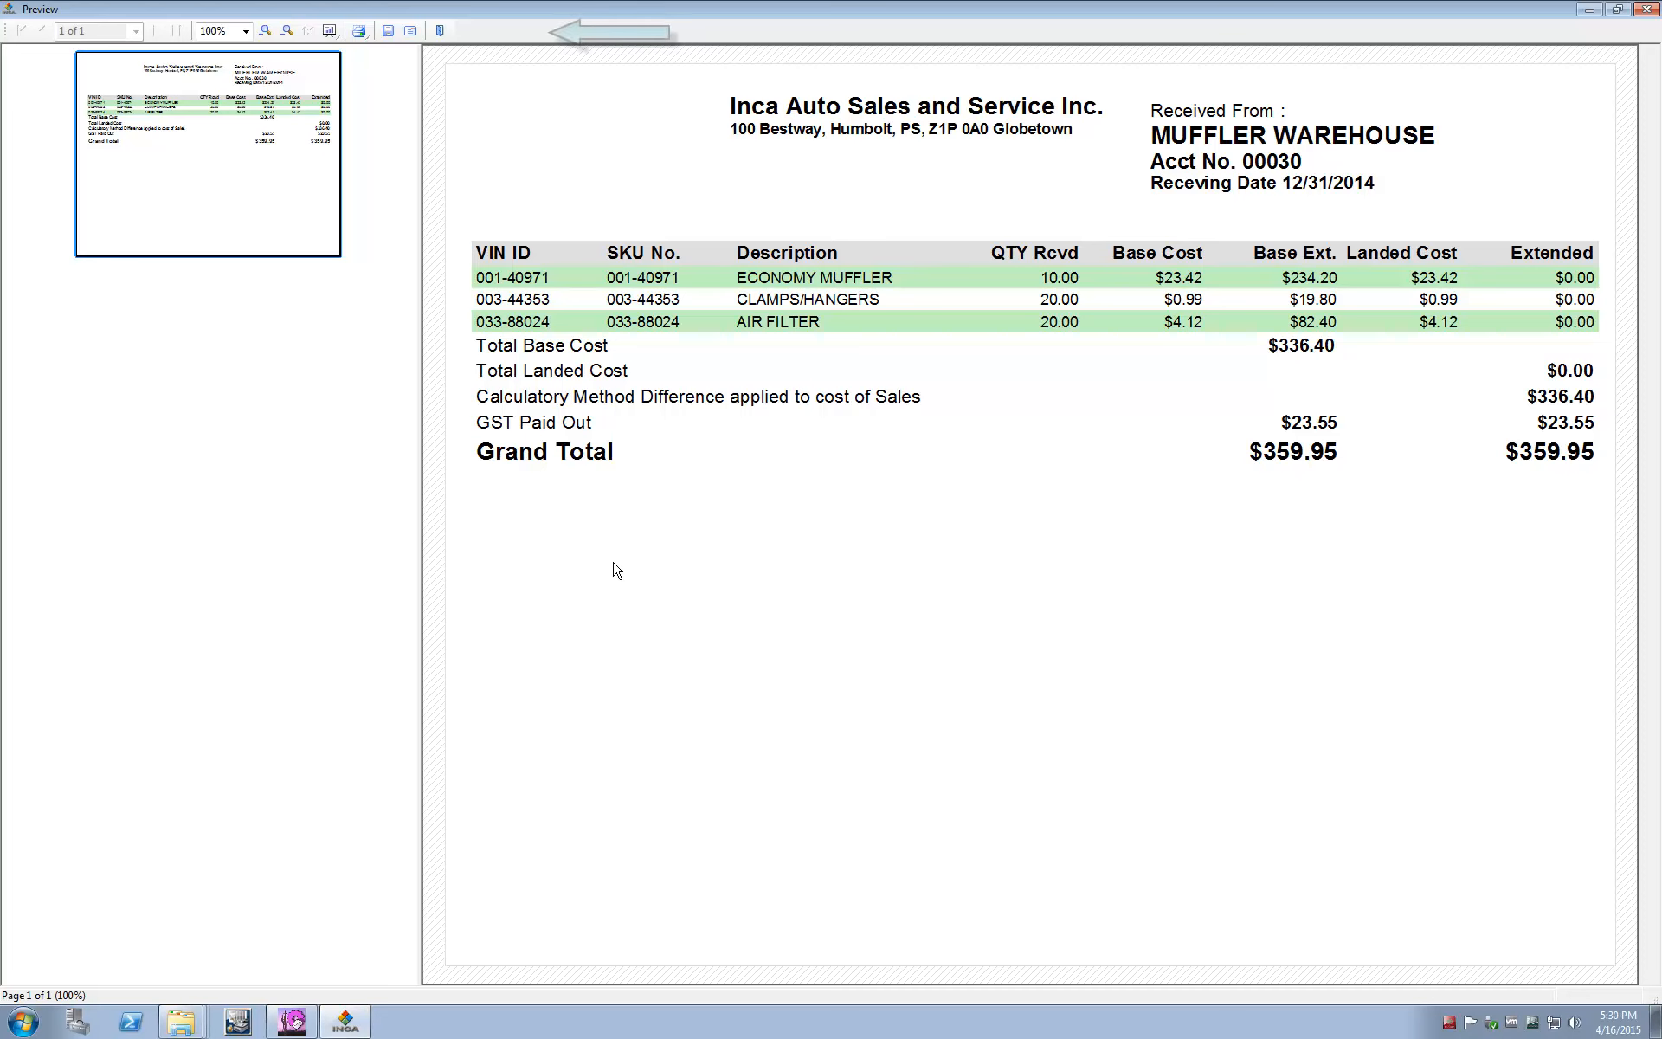
pyautogui.click(440, 31)
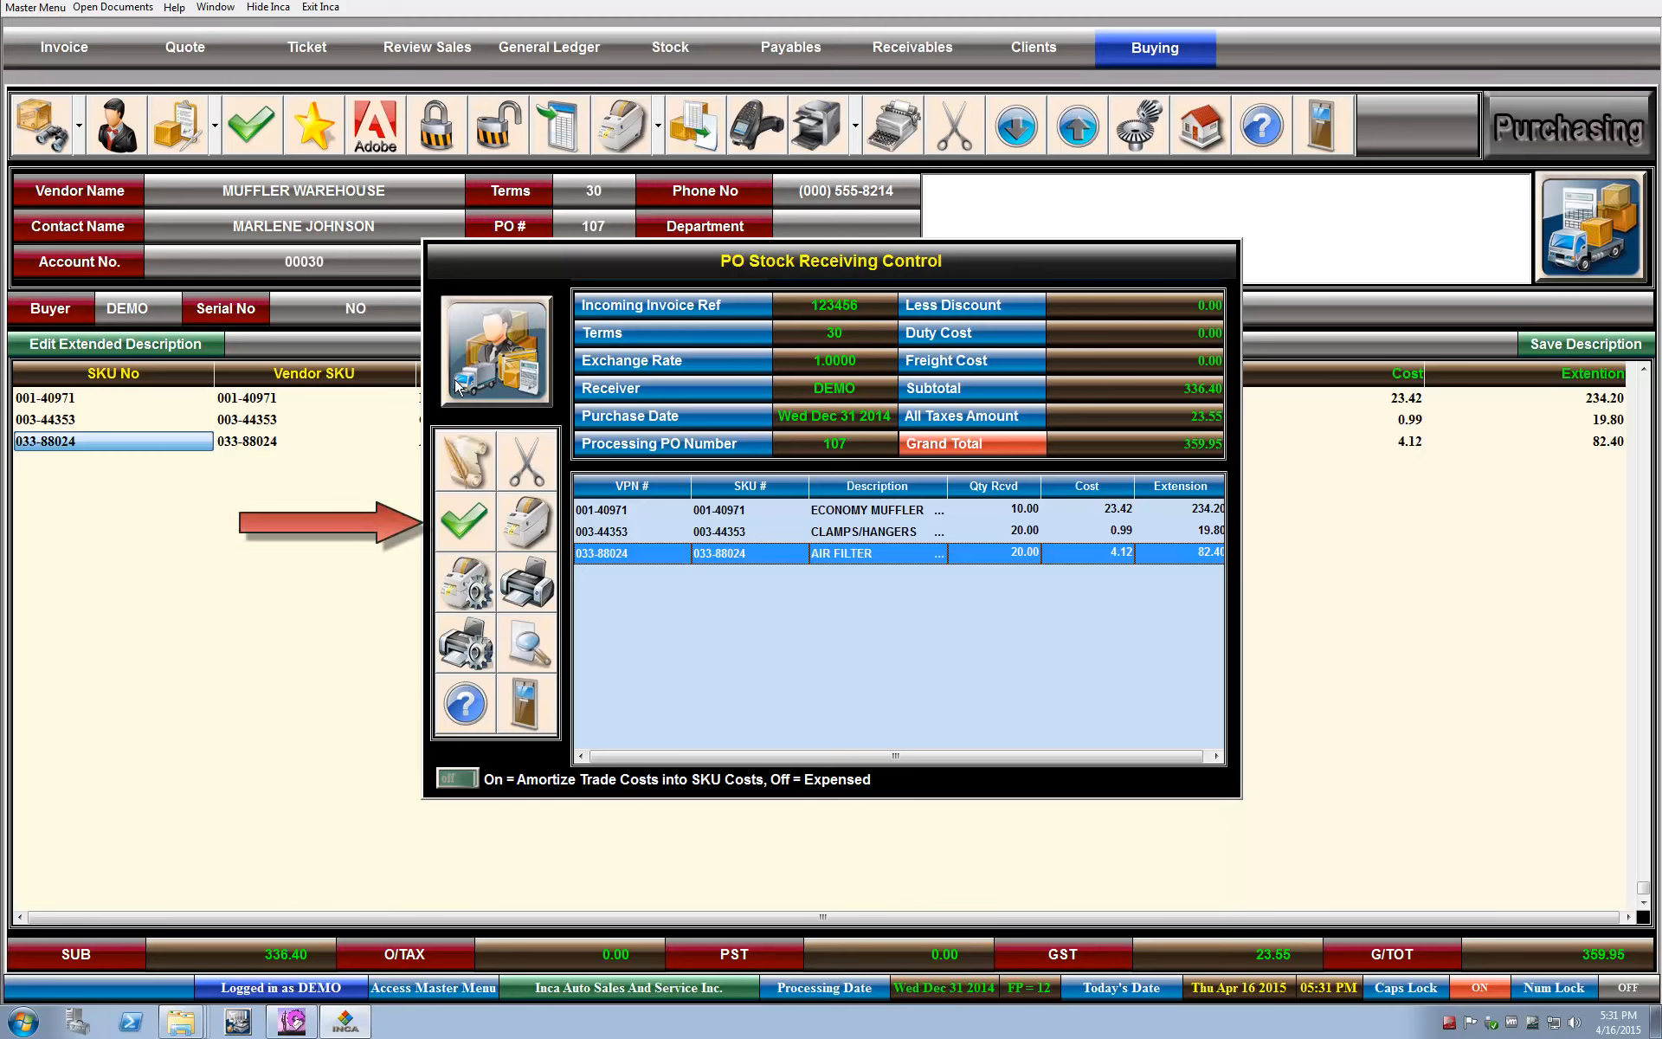
# Process the received purchase and output its journal as a preview with E-Z Read Lines on and one copy
pyautogui.click(459, 530)
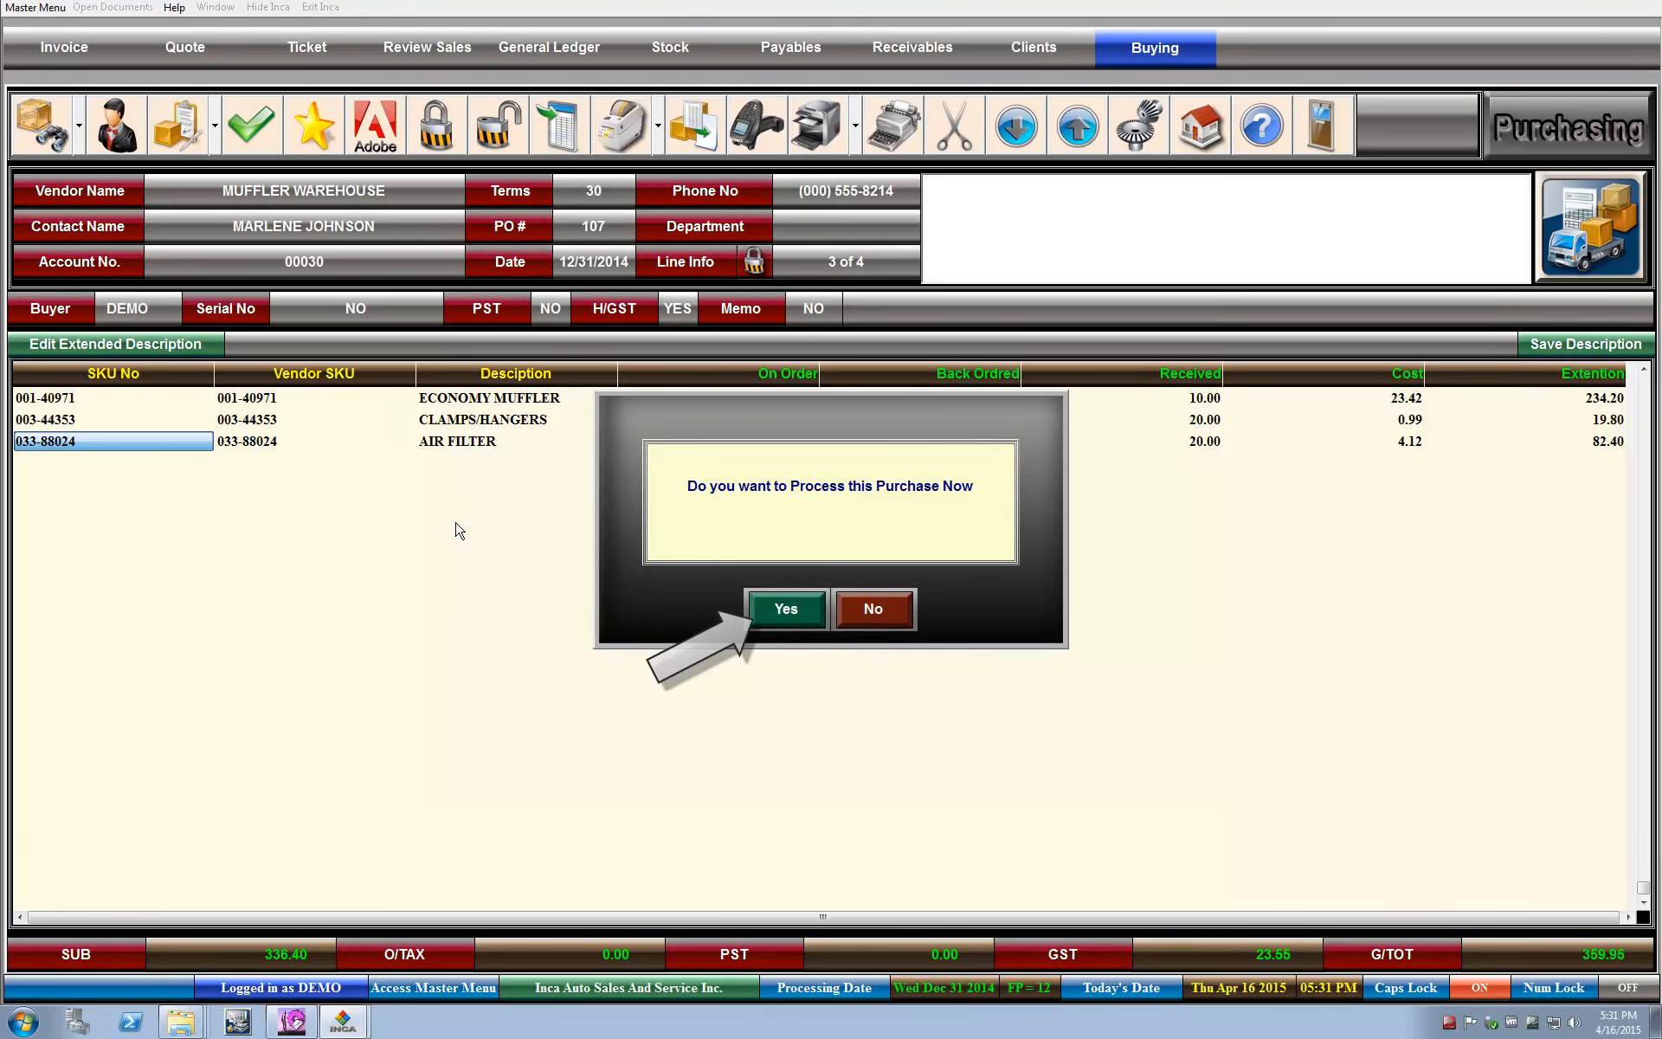
pyautogui.click(784, 611)
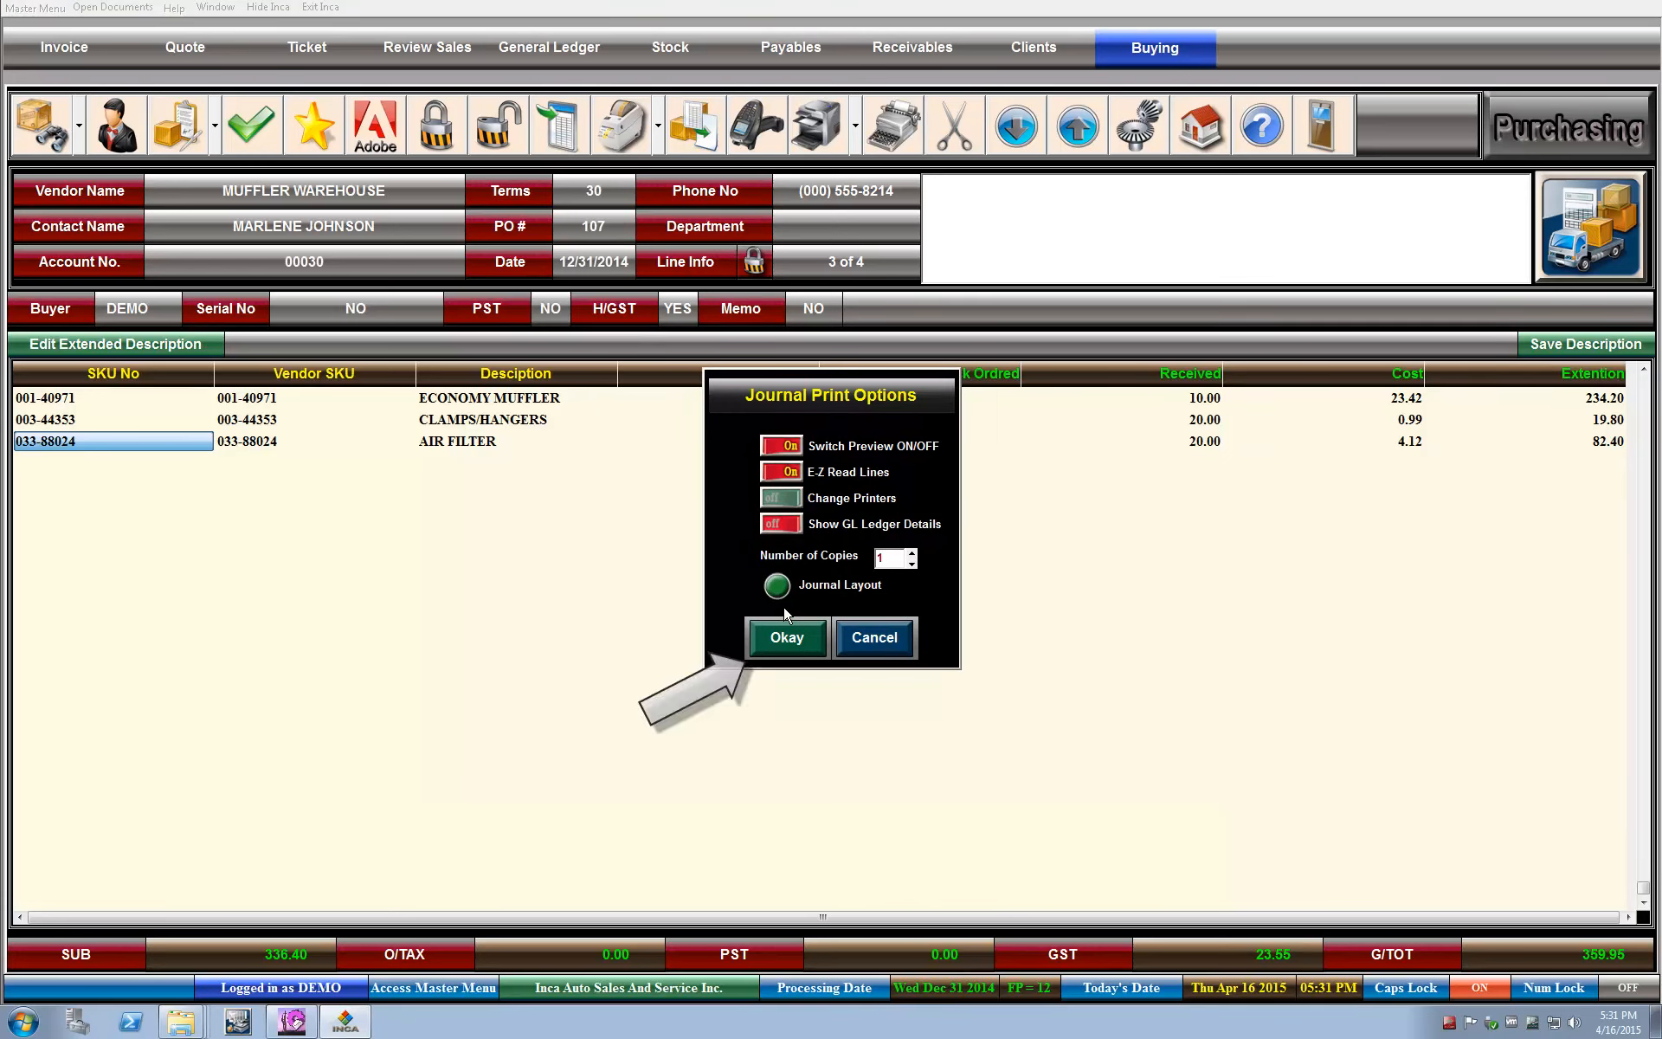
pyautogui.click(782, 631)
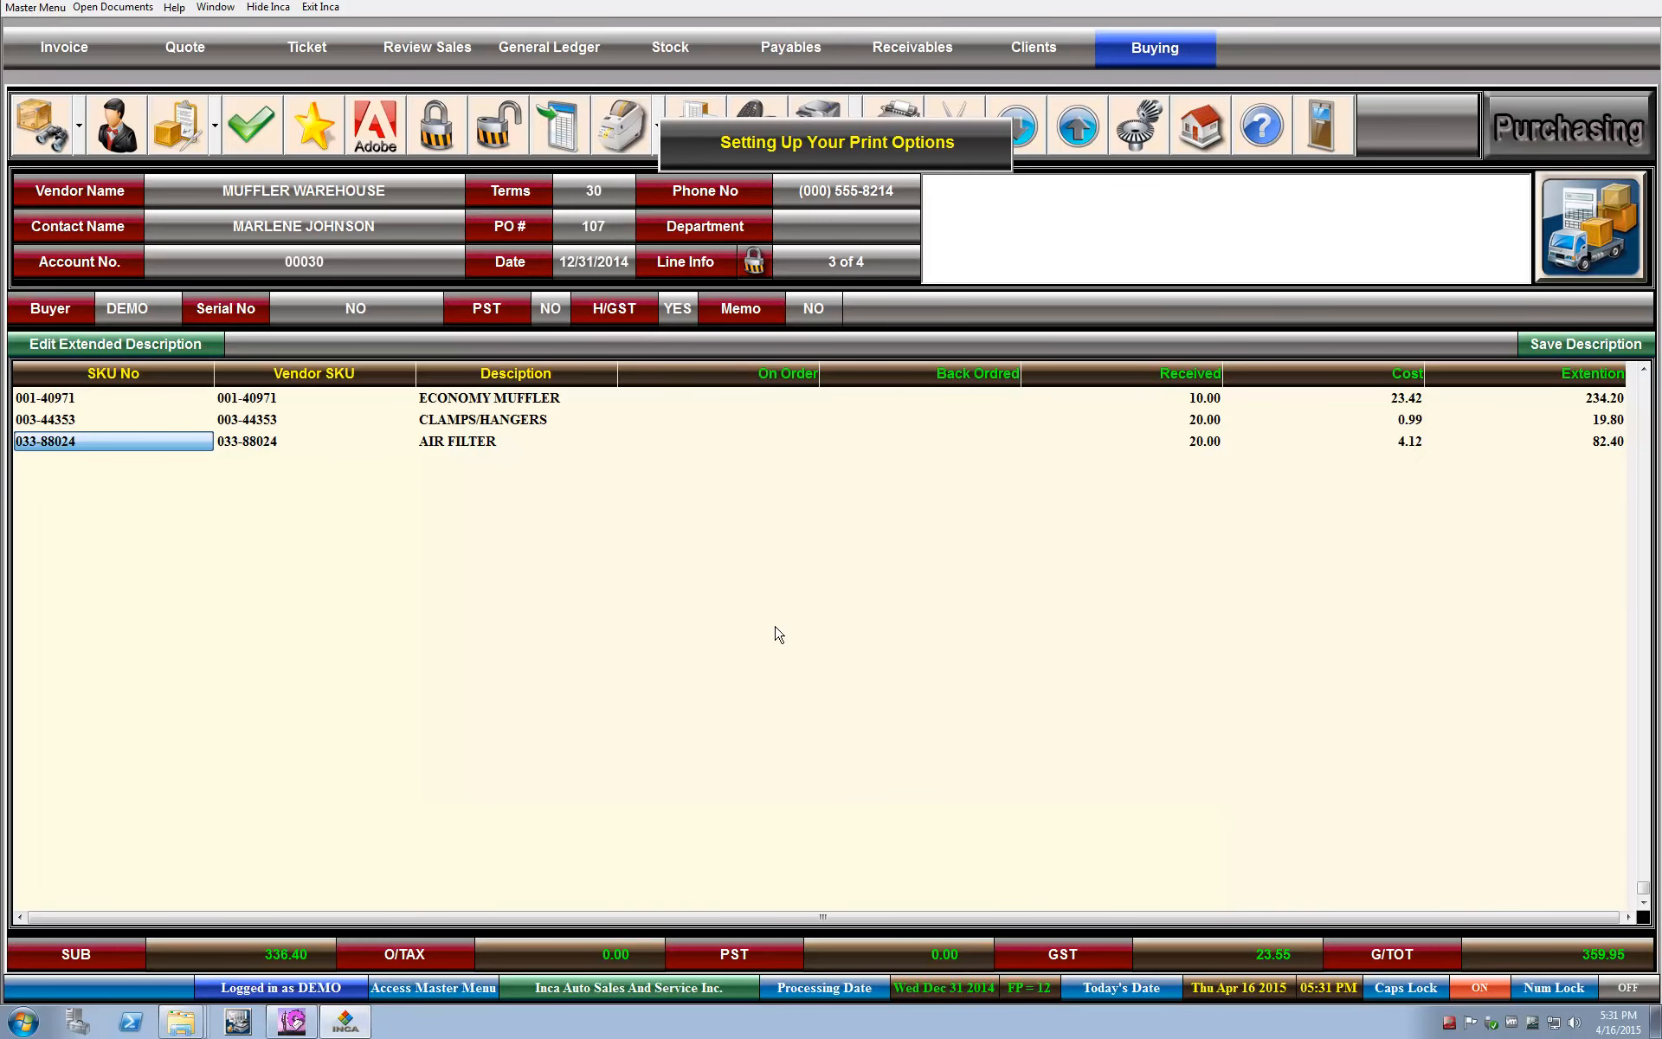